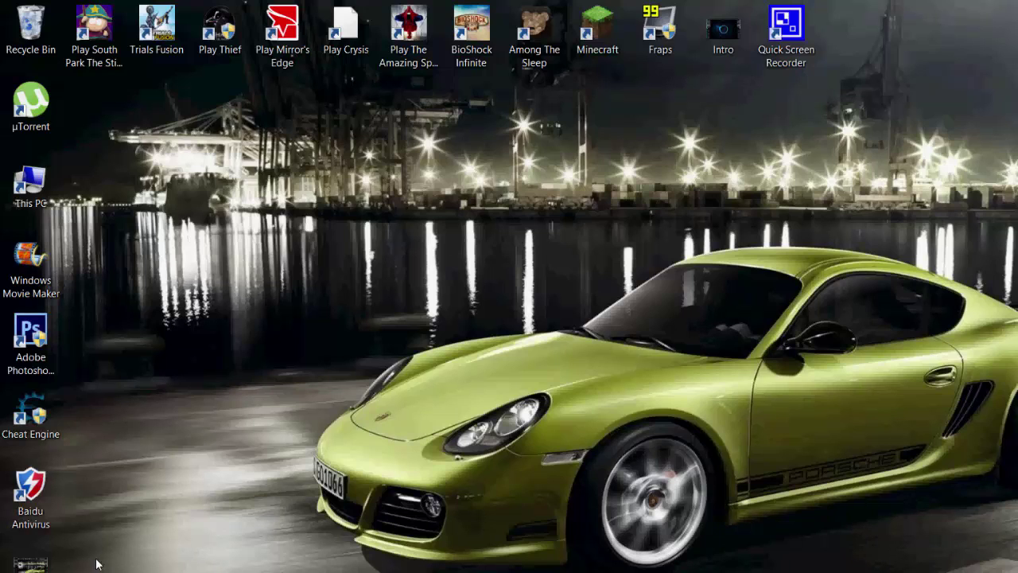
Step: Restore the YouCam webcam window from the taskbar, then minimize it again
click(151, 561)
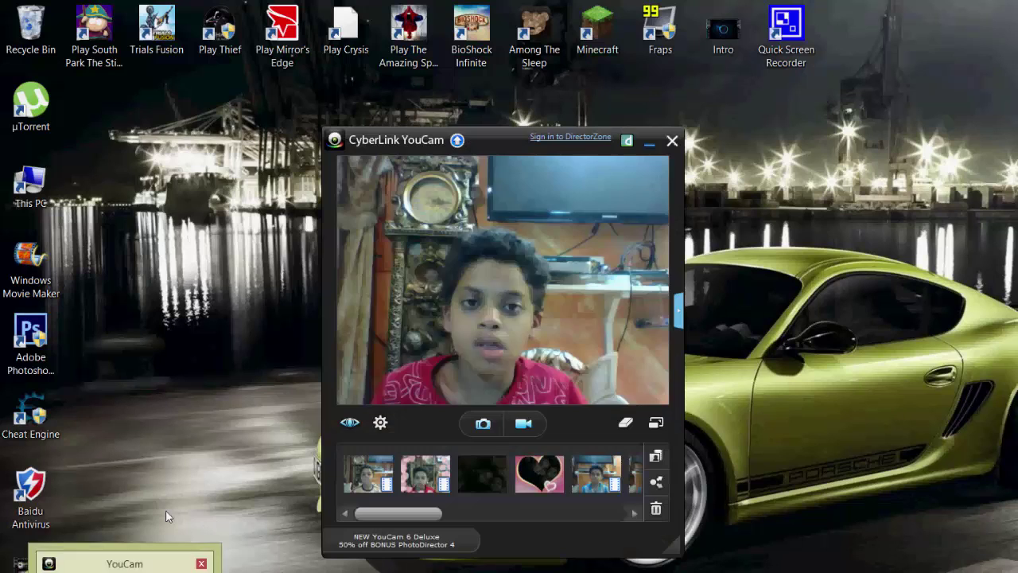
click(128, 566)
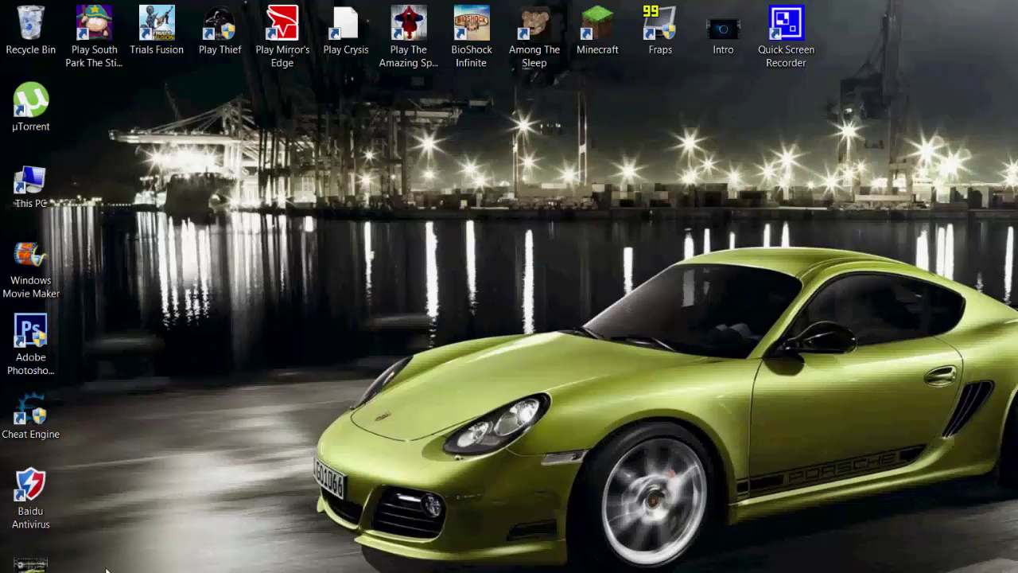
Step: Launch Fraps, set the Movies video capture hotkey to backslash (\), and close Fraps
double_click(661, 30)
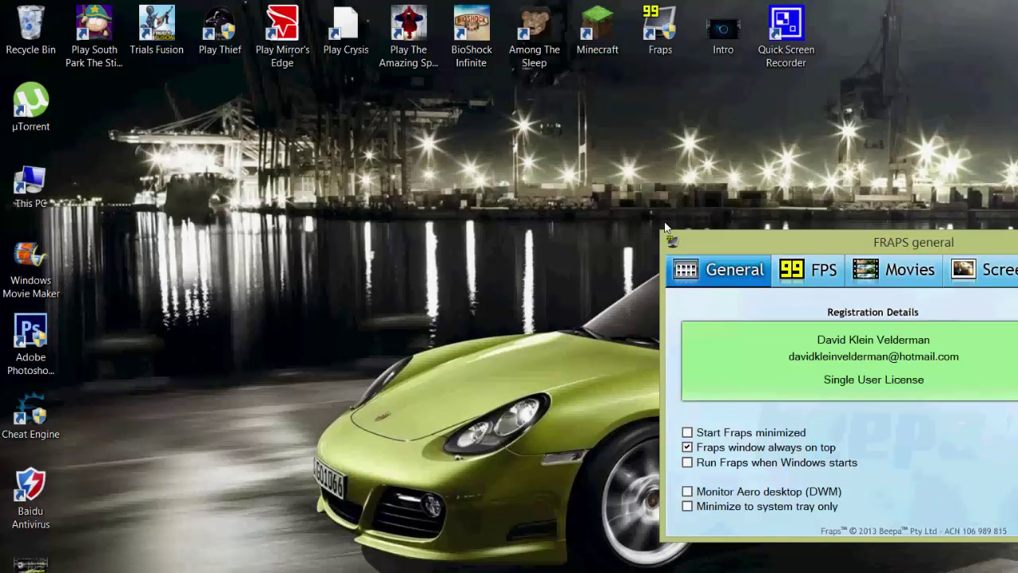
key(ctrl+Tab)
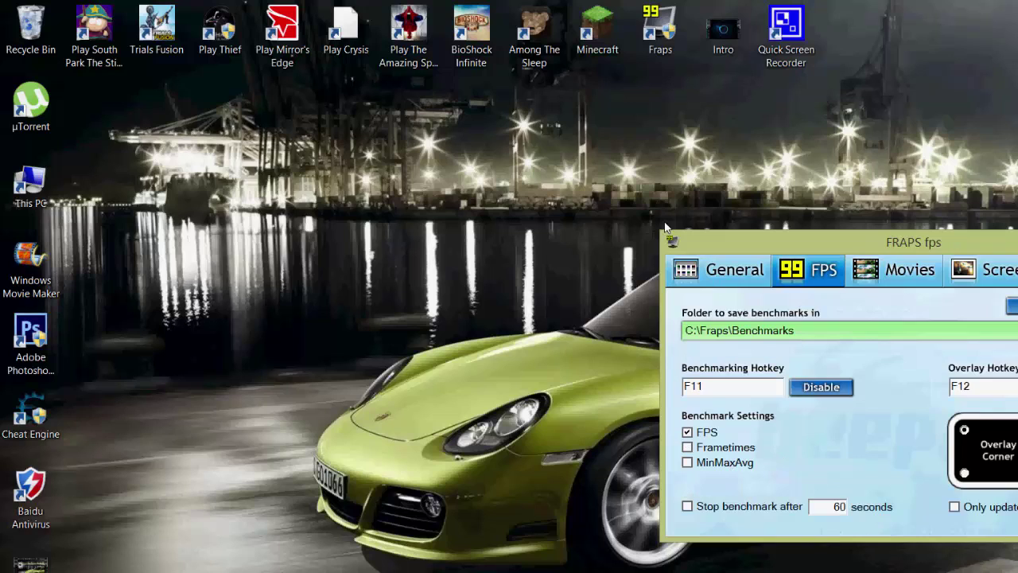
key(ctrl+Tab)
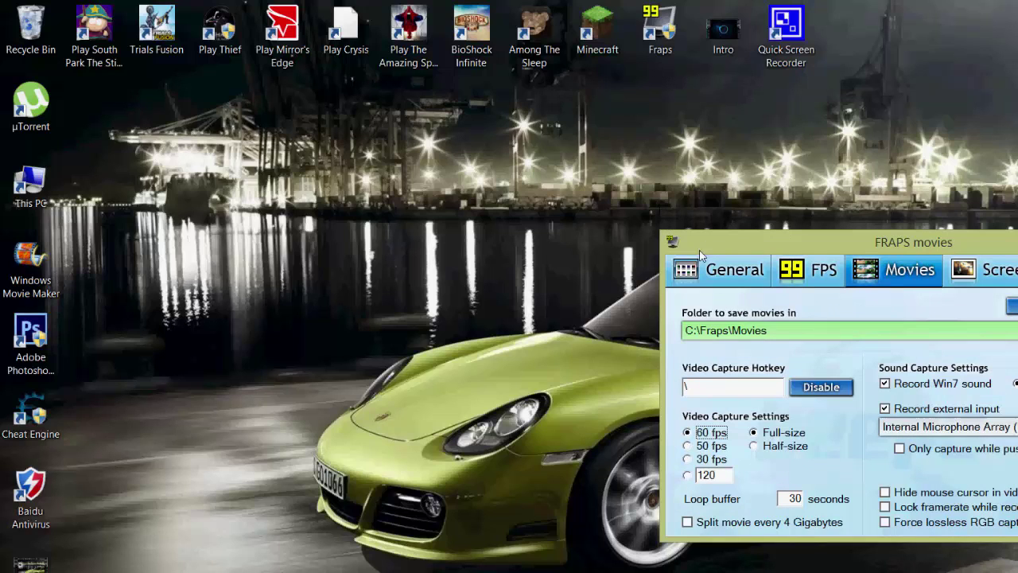
key(Tab)
key(backslash)
key(shift+Tab)
key(Tab)
key(alt+F4)
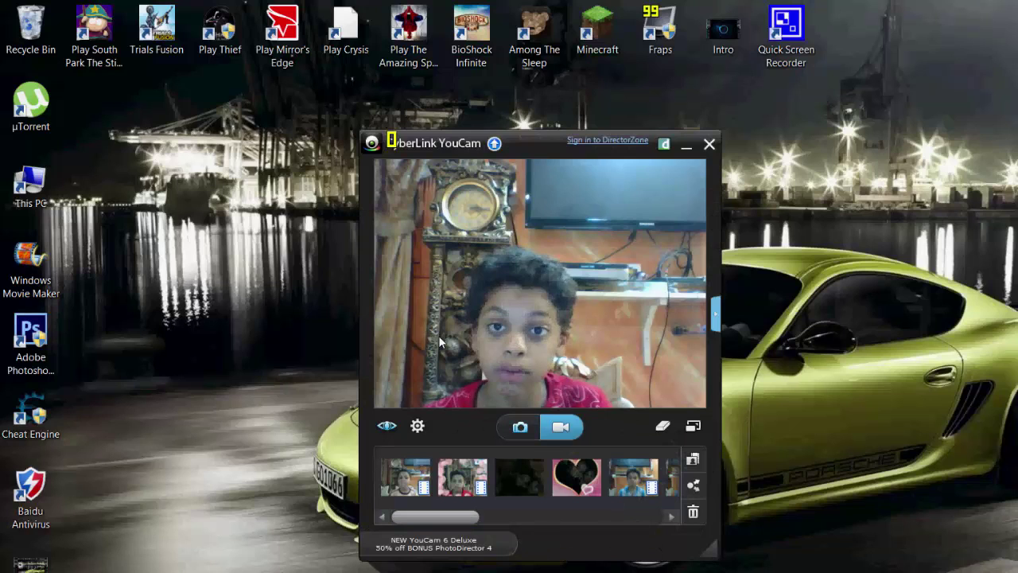
Step: Log in to the TeamExtreme launcher as GAMER GAD and start Minecraft 1.7.10
key(alt+F4)
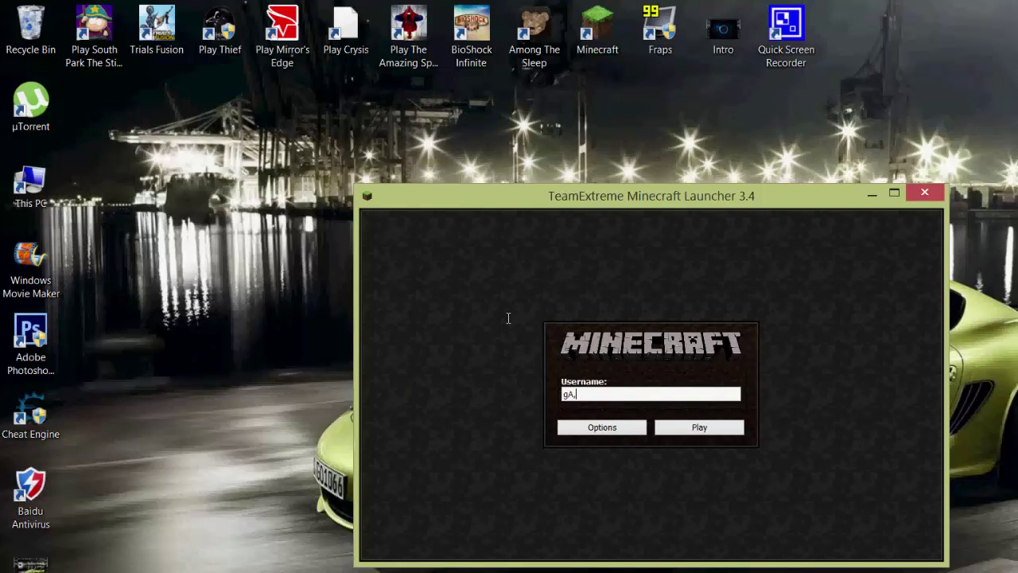
key(BackSpace)
text(GAMER GAD)
key(Return)
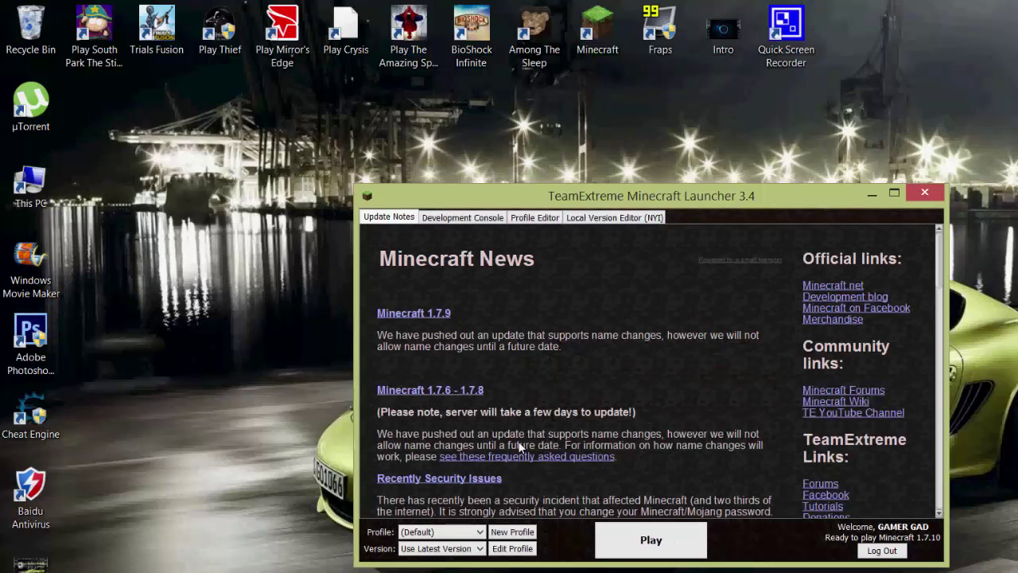
key(Return)
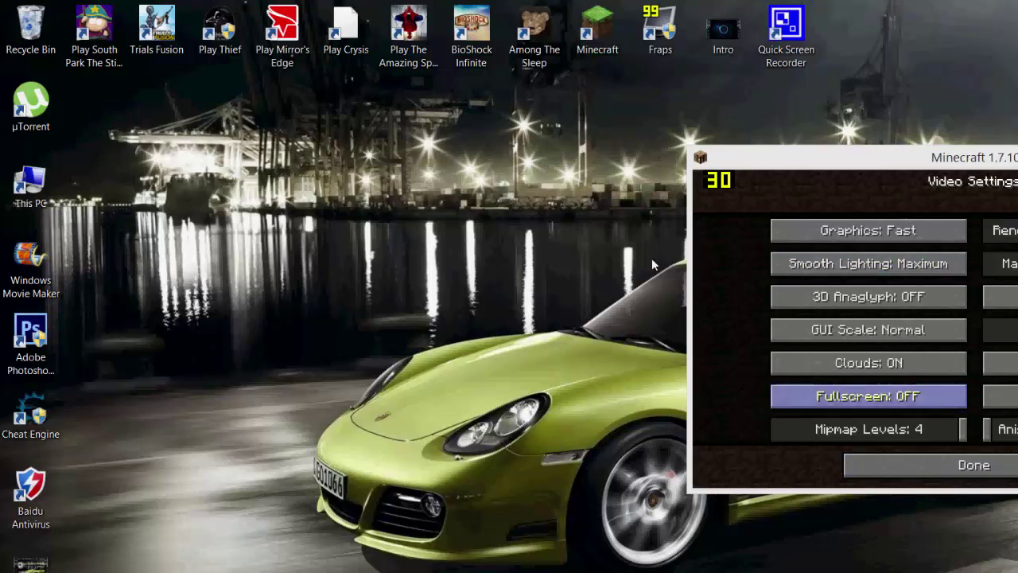
Step: Record a YouCam webcam clip while moving Minecraft from Options to the Singleplayer world list
click(108, 565)
key(F4)
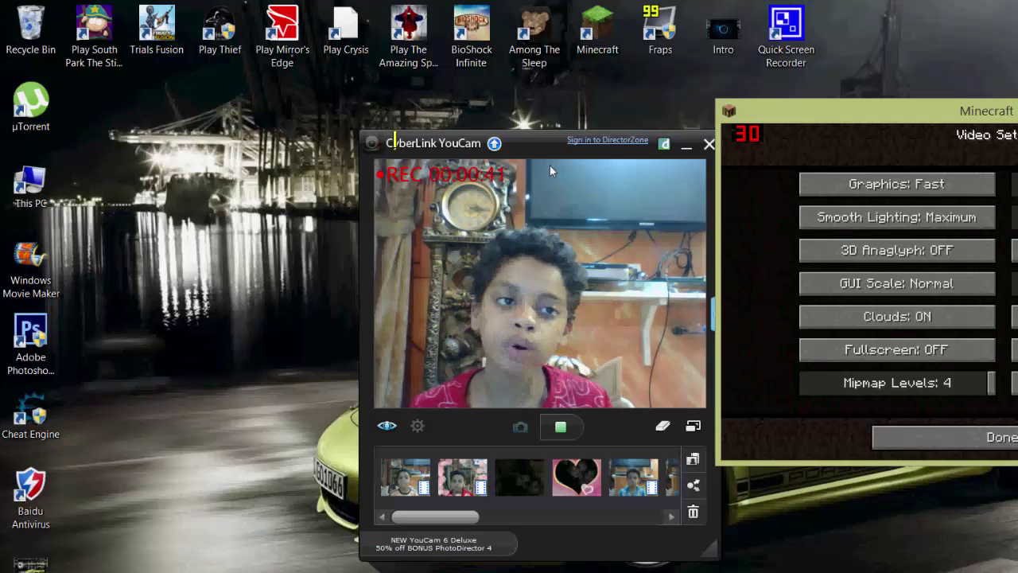
click(907, 436)
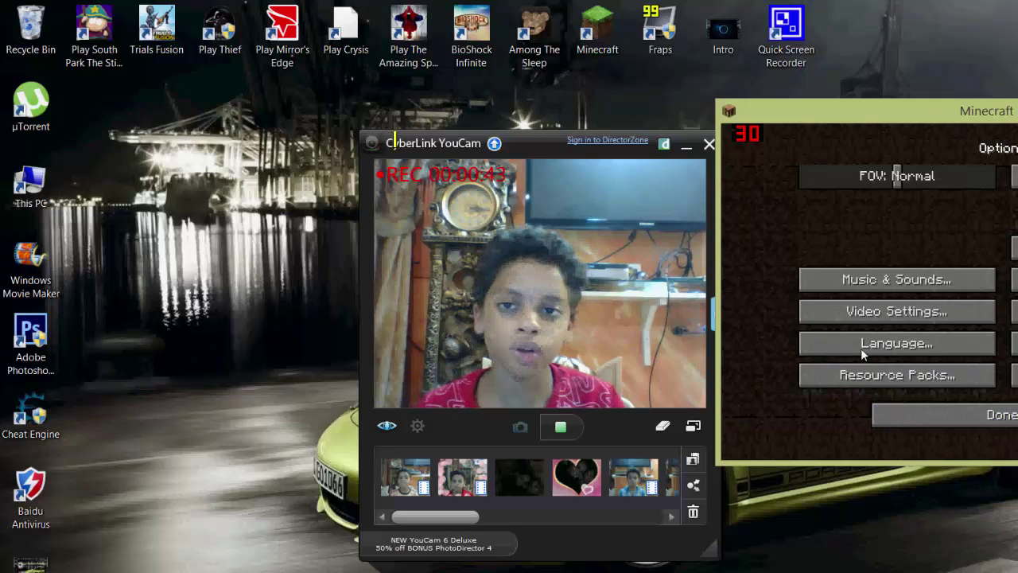
key(Escape)
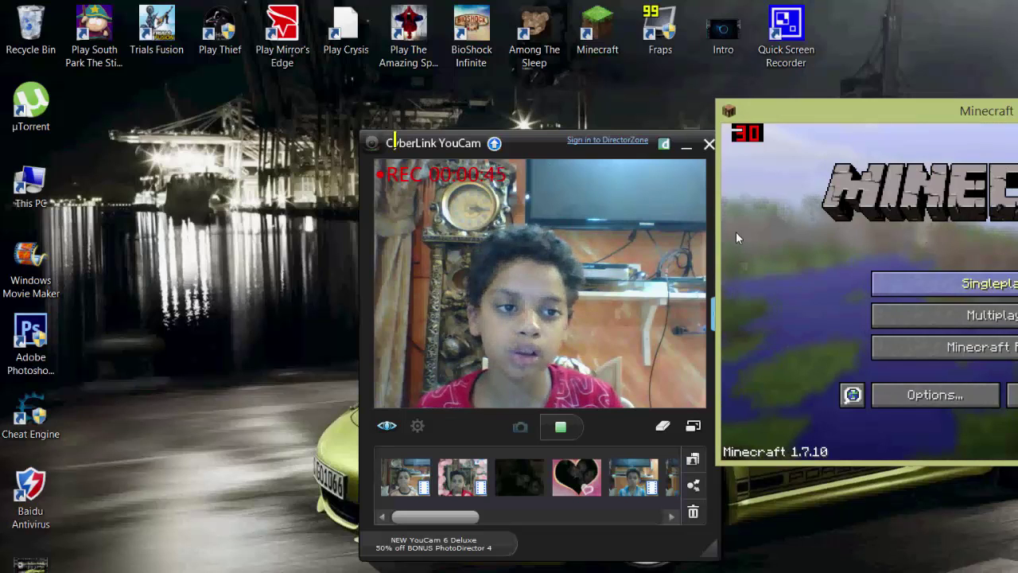
click(943, 284)
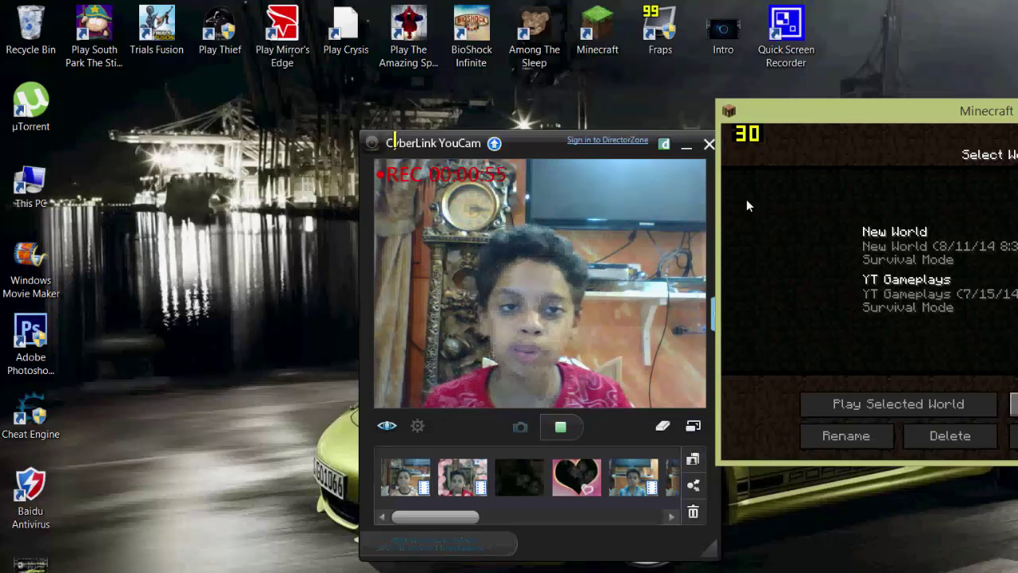
key(F4)
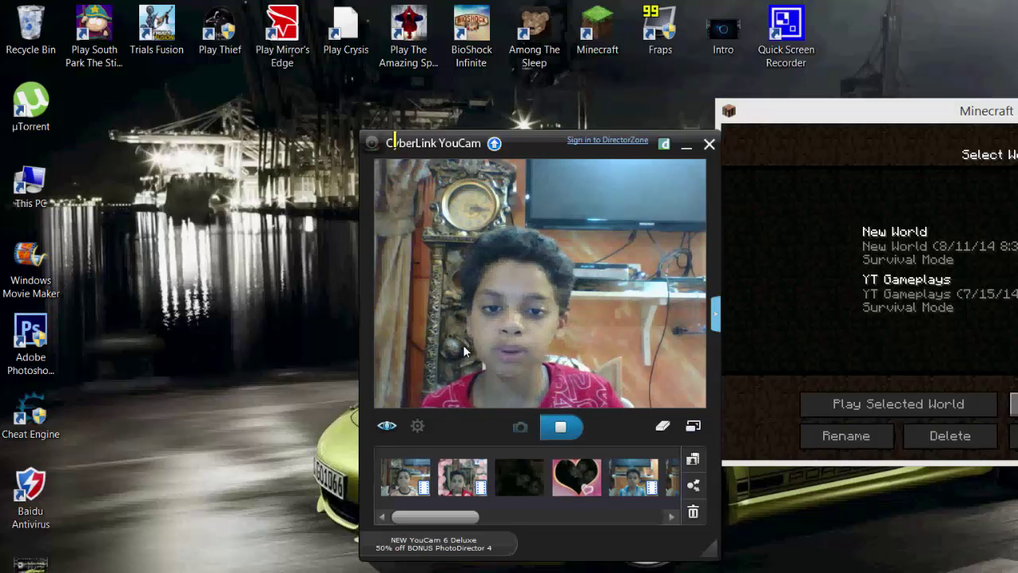
Step: Close YouCam and go to the Start screen to launch Camtasia Studio 8.4
key(alt+F4)
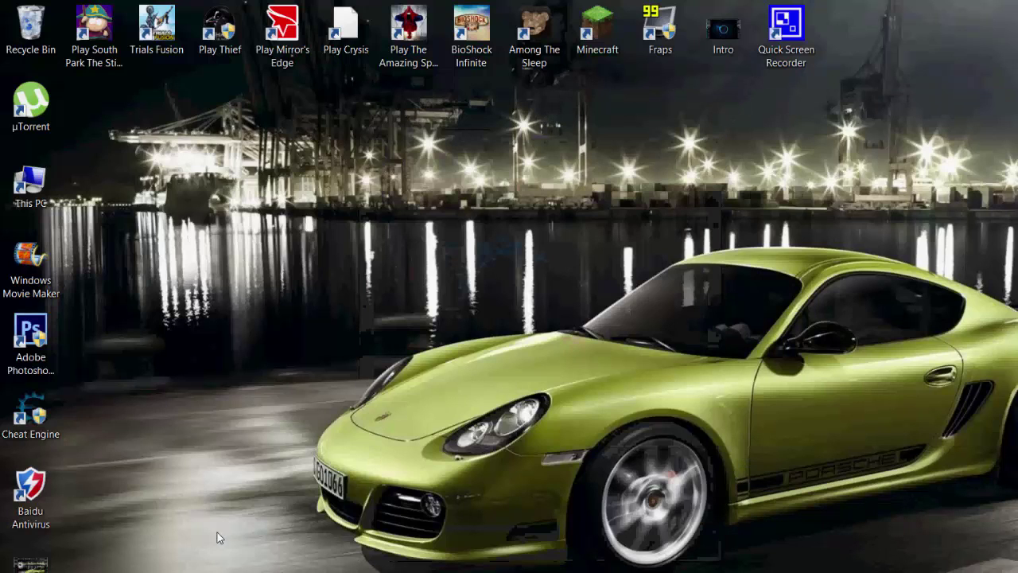
key(super)
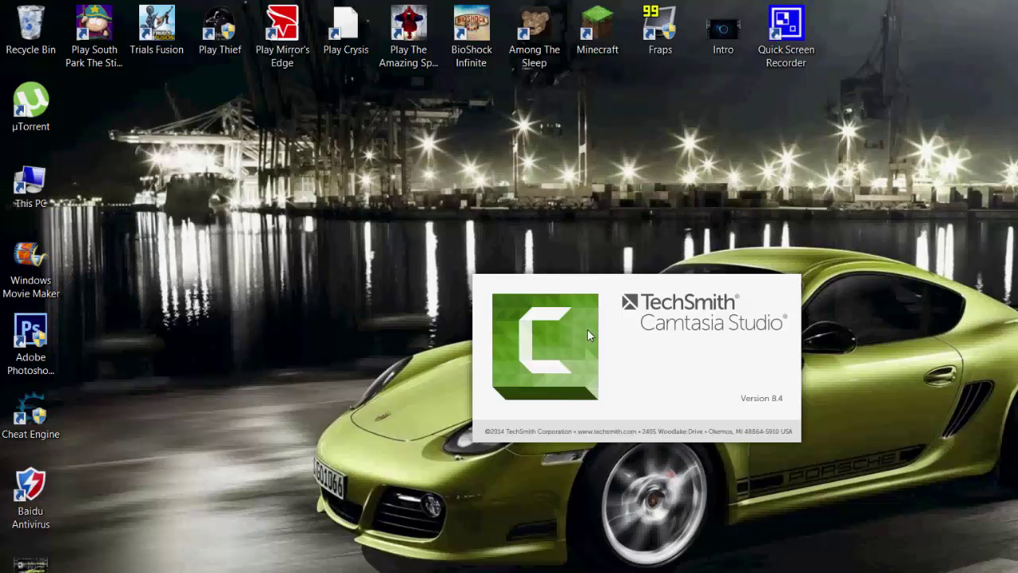
Step: Choose Import media from Camtasia's Welcome dialog
click(30, 267)
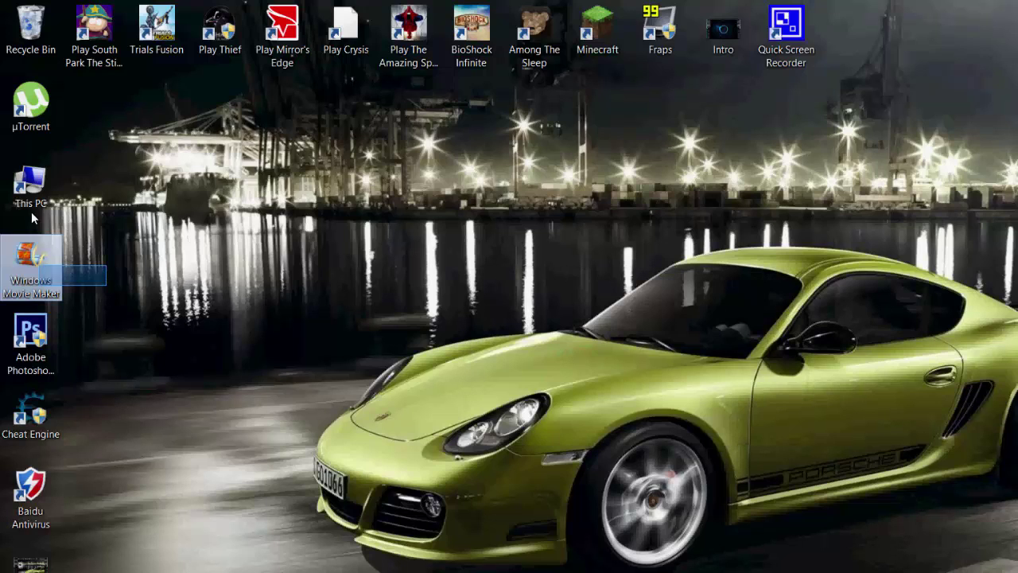
click(159, 245)
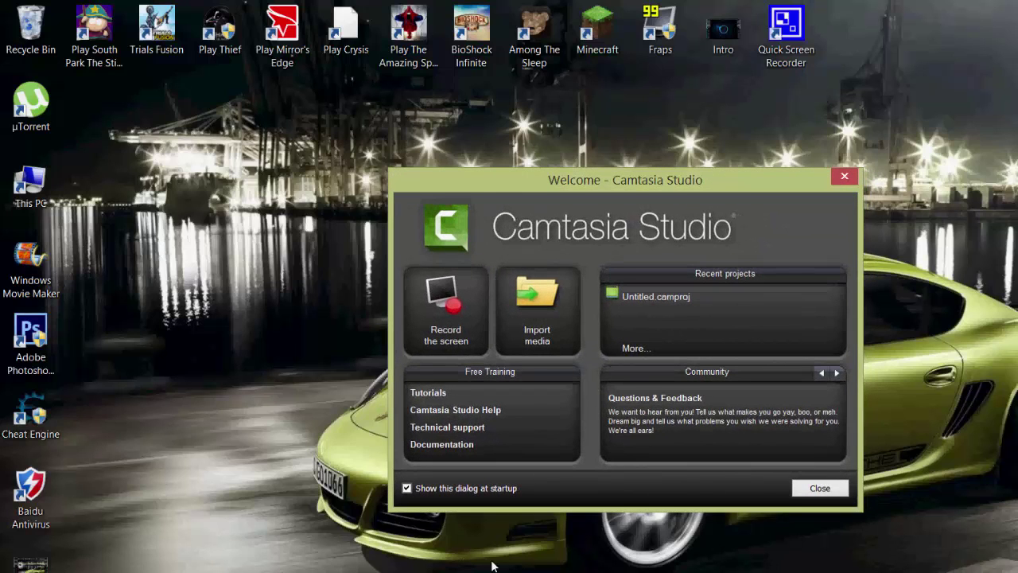
click(526, 314)
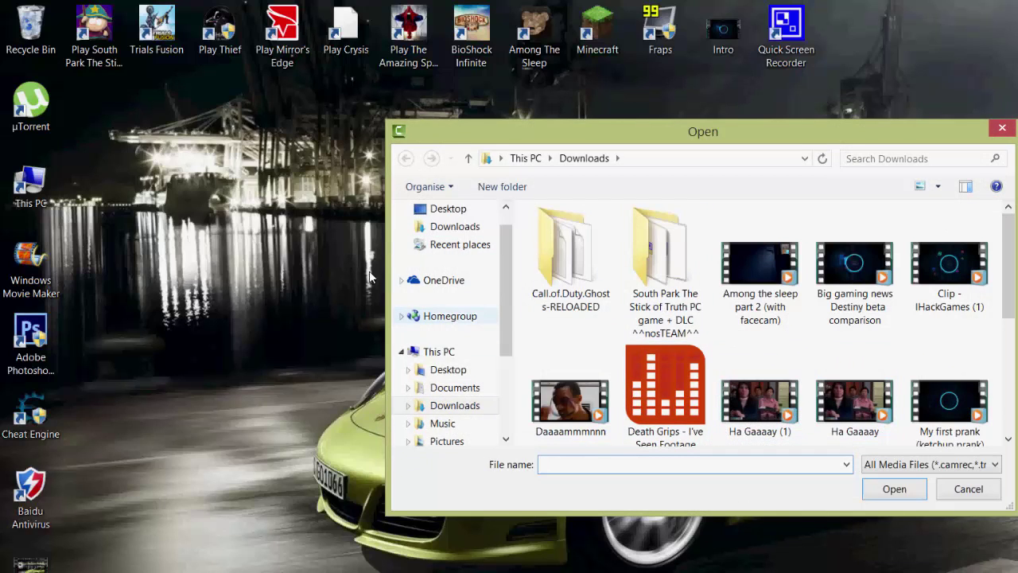
Step: Import the javaw recording from C:\Fraps\Movies into the Clip Bin
click(396, 323)
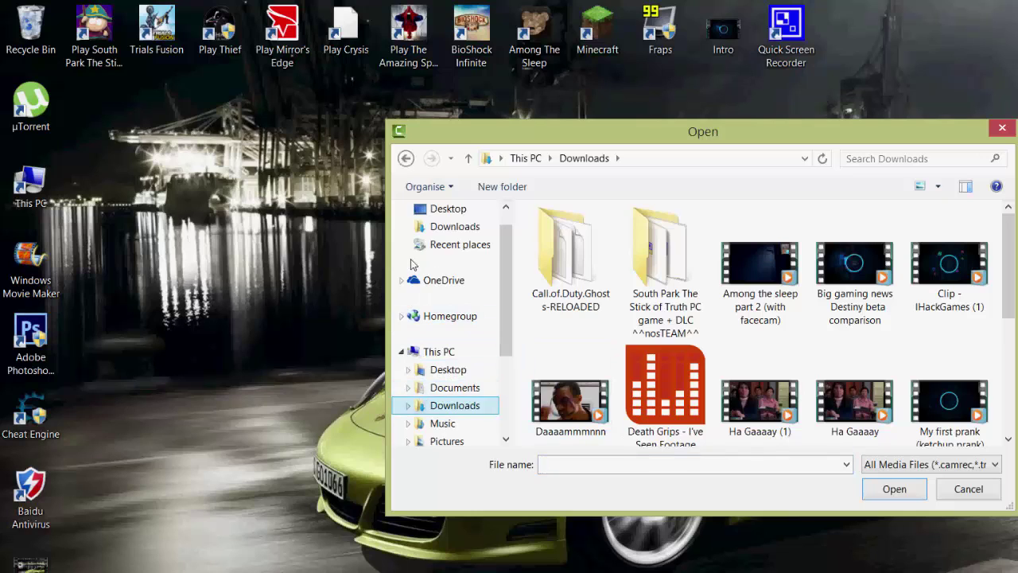
scroll(395, 322, down, 1)
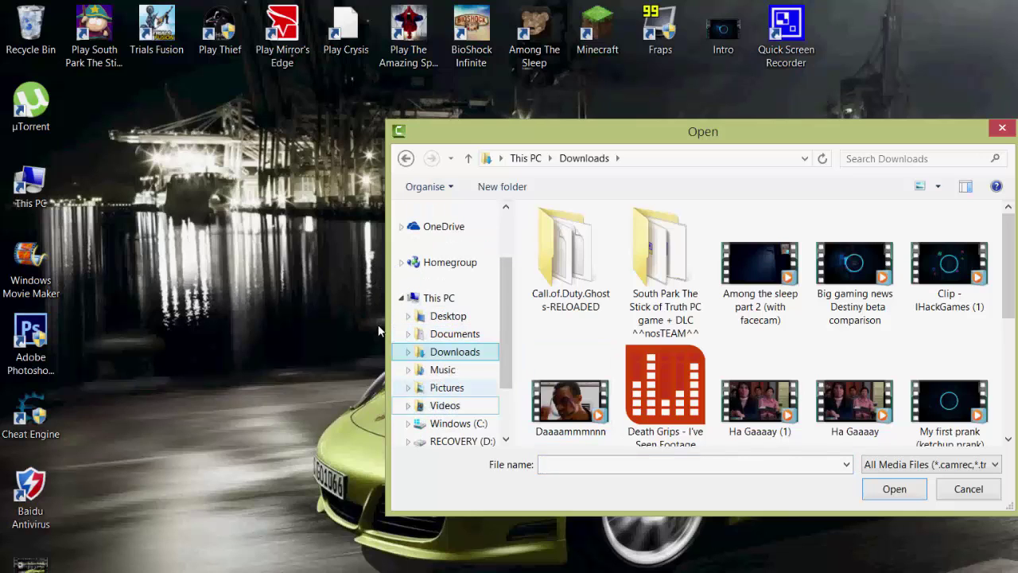
click(455, 423)
key(ctrl+e)
key(Tab)
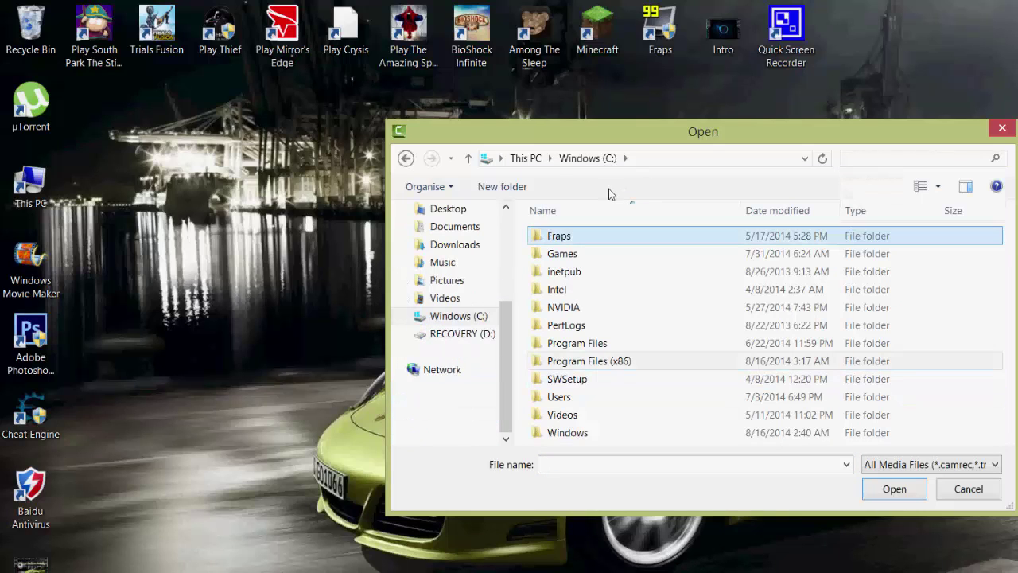
key(Return)
key(Down)
key(Return)
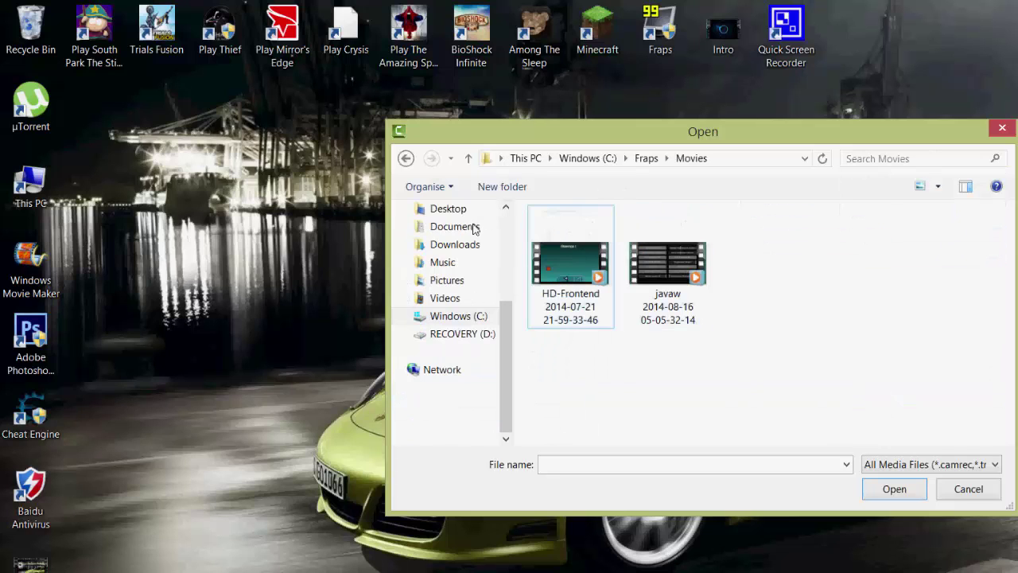
key(Down)
key(Return)
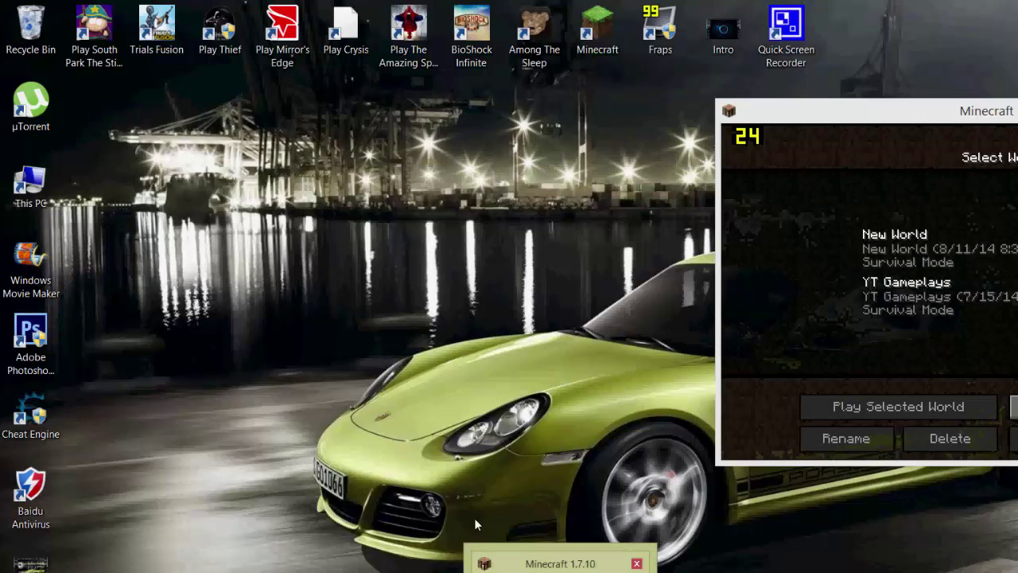
click(509, 561)
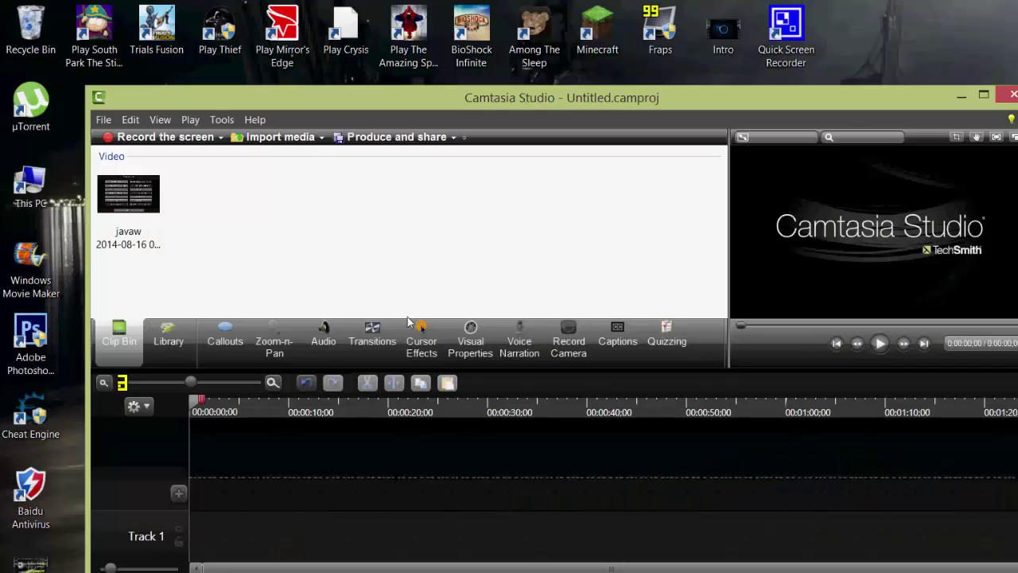
double_click(790, 84)
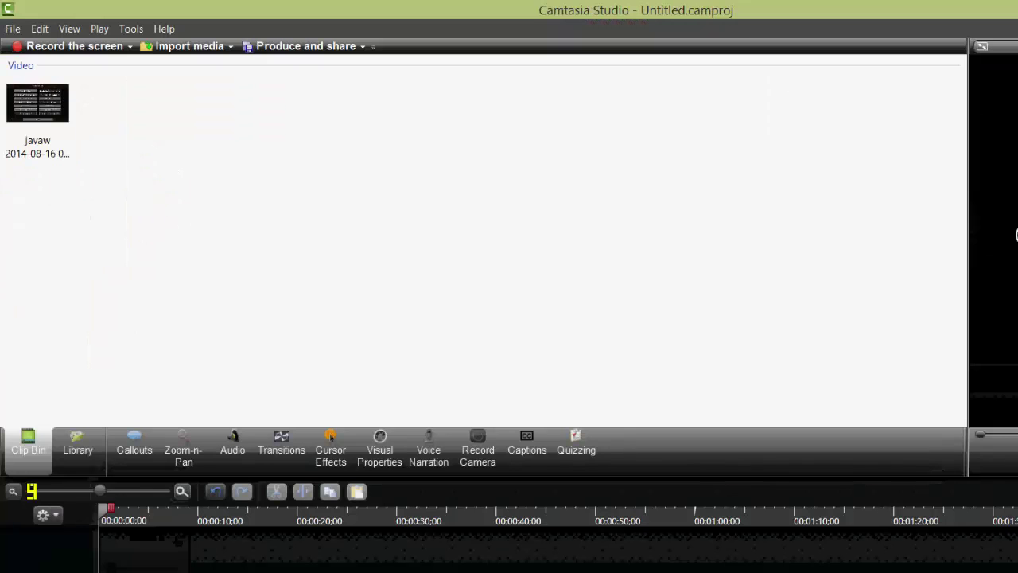
click(45, 121)
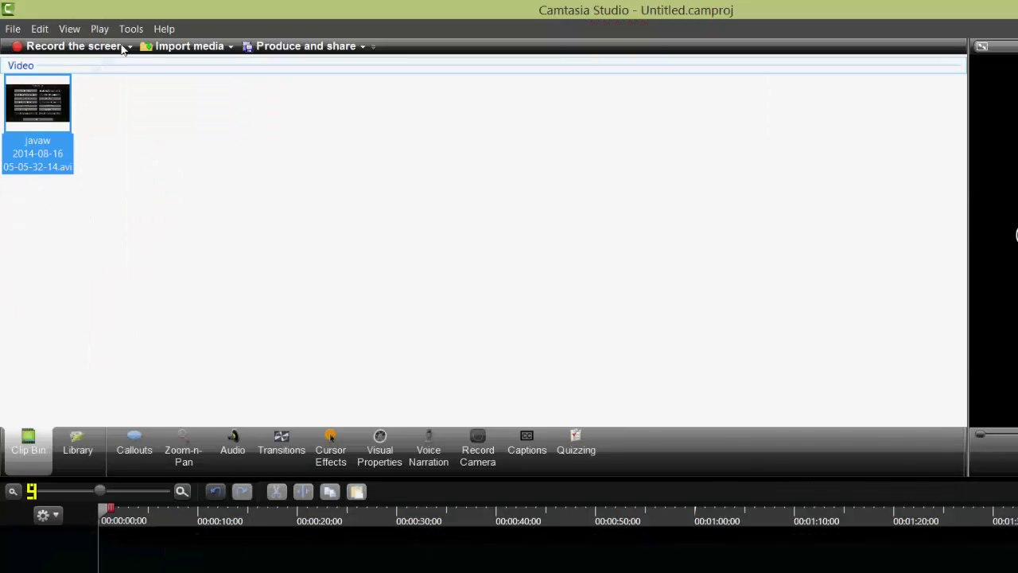
click(185, 46)
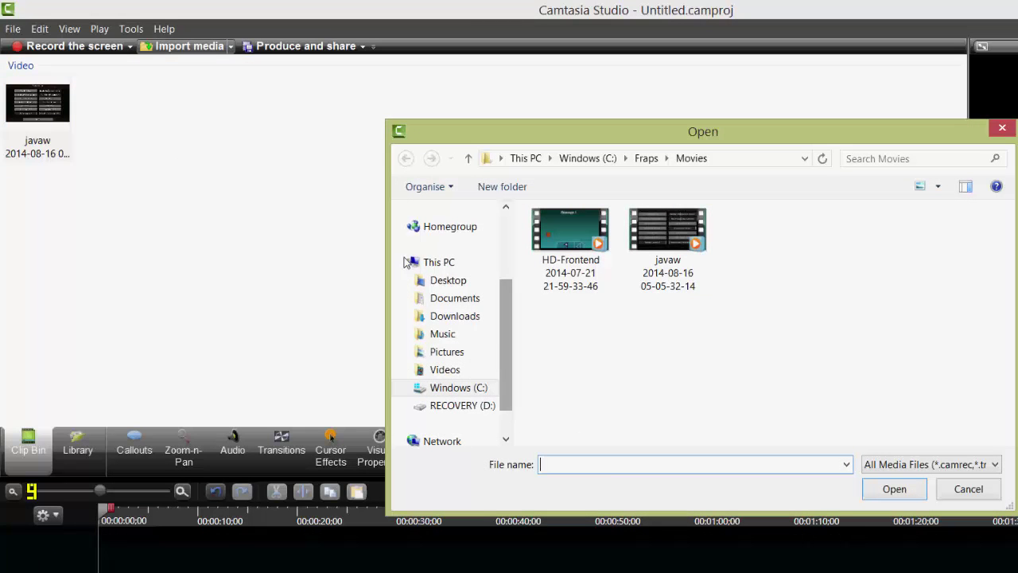
scroll(446, 334, down, 1)
click(461, 369)
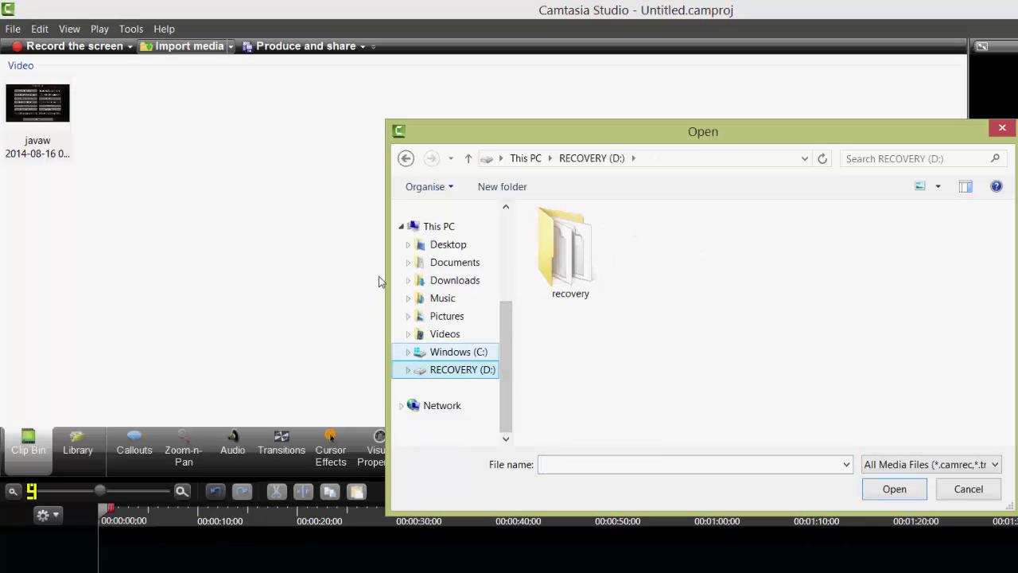
key(Up)
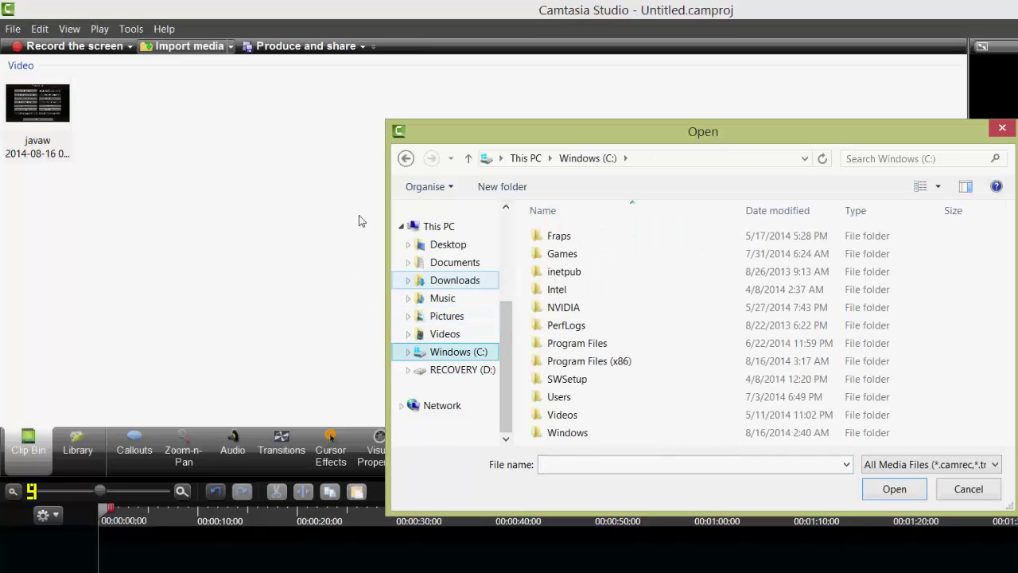
key(Up)
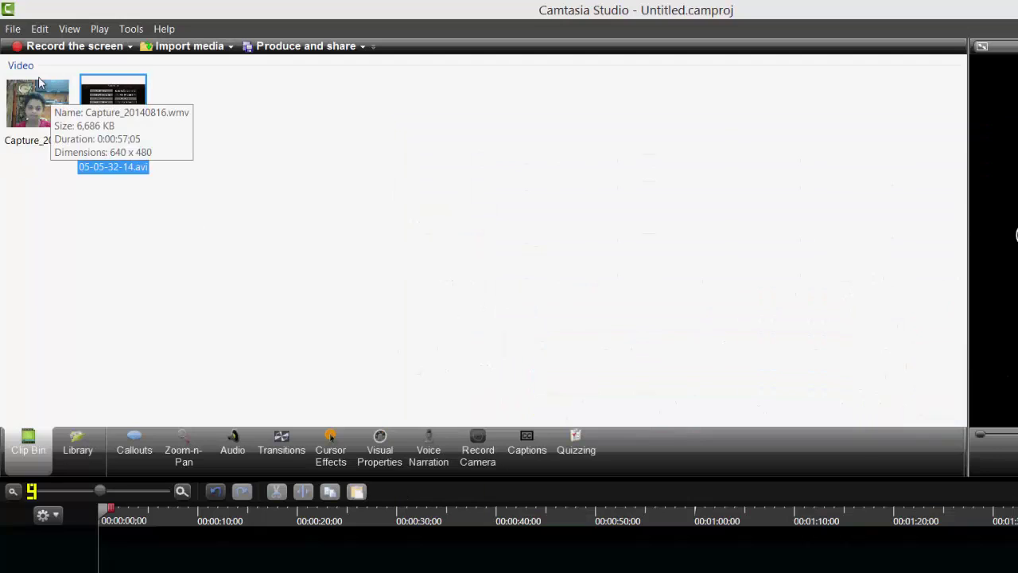
click(40, 83)
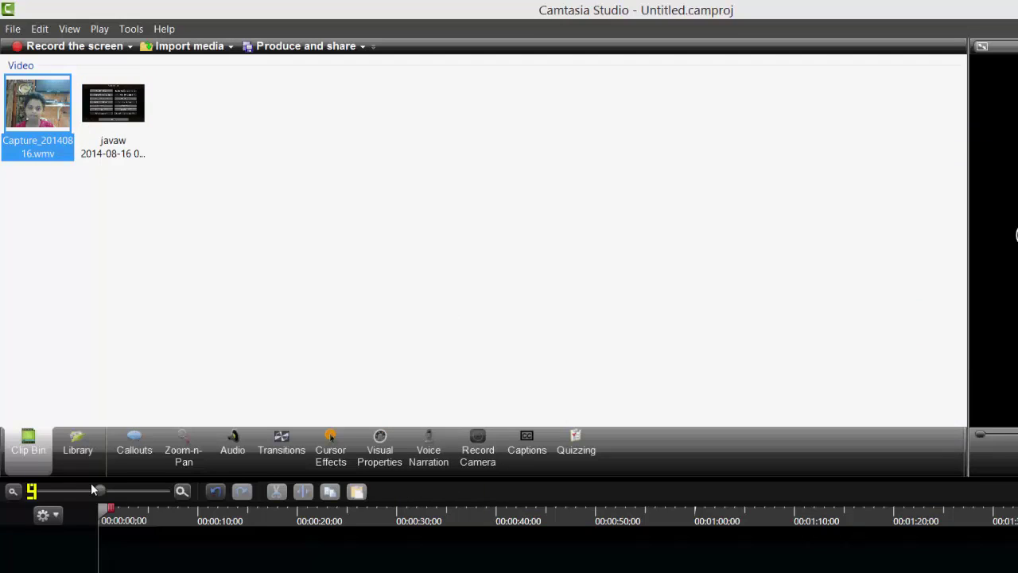
click(131, 108)
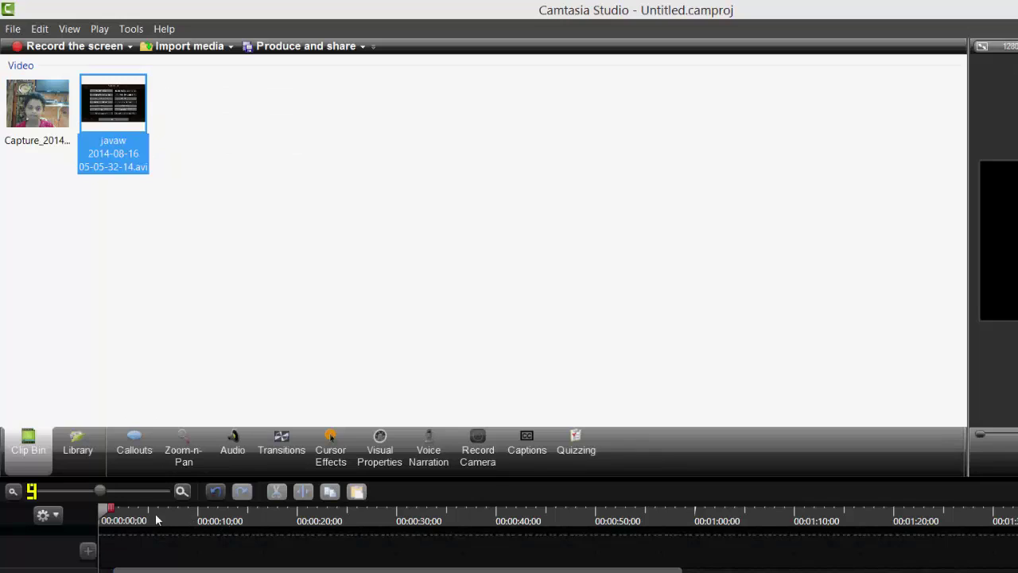
Step: Play and pause the webcam-over-gameplay preview, then bring up the Fraps Movies settings
click(156, 519)
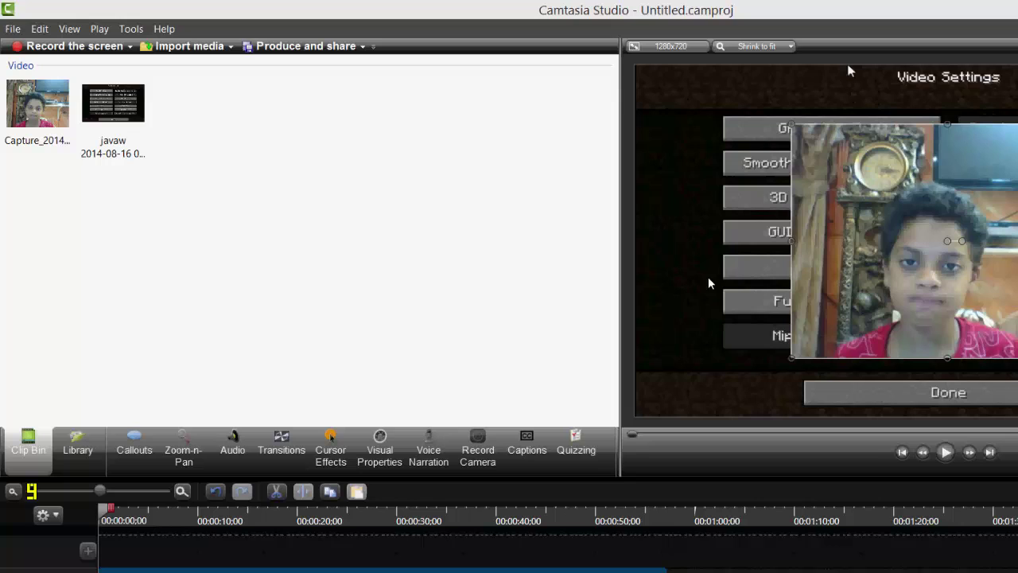
click(945, 452)
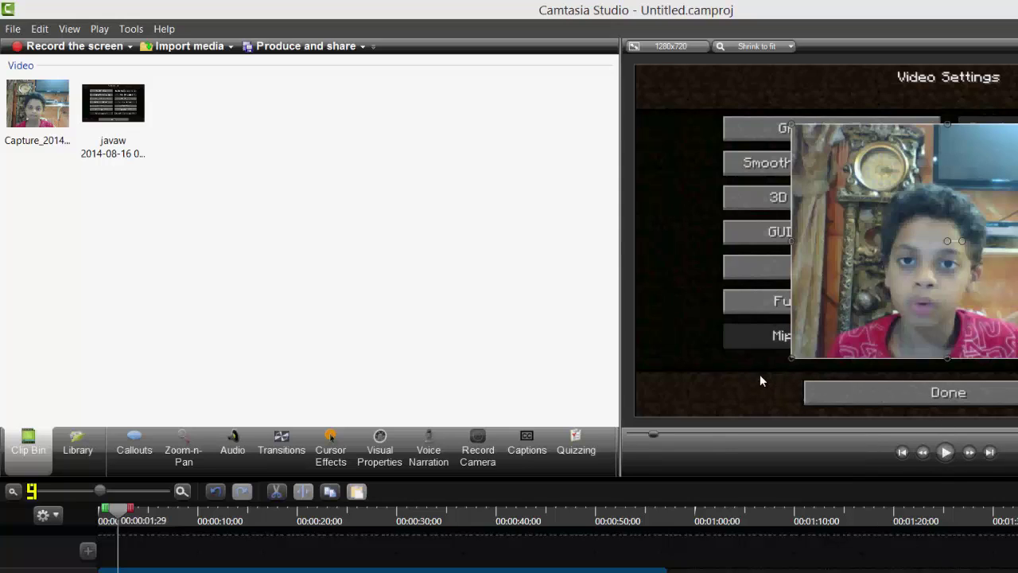
key(space)
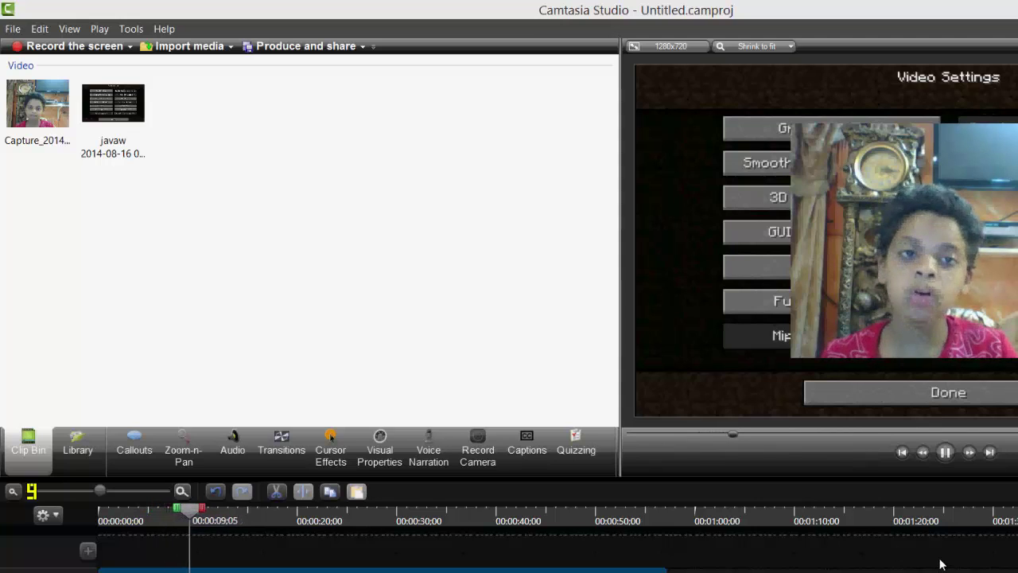
click(760, 374)
click(788, 235)
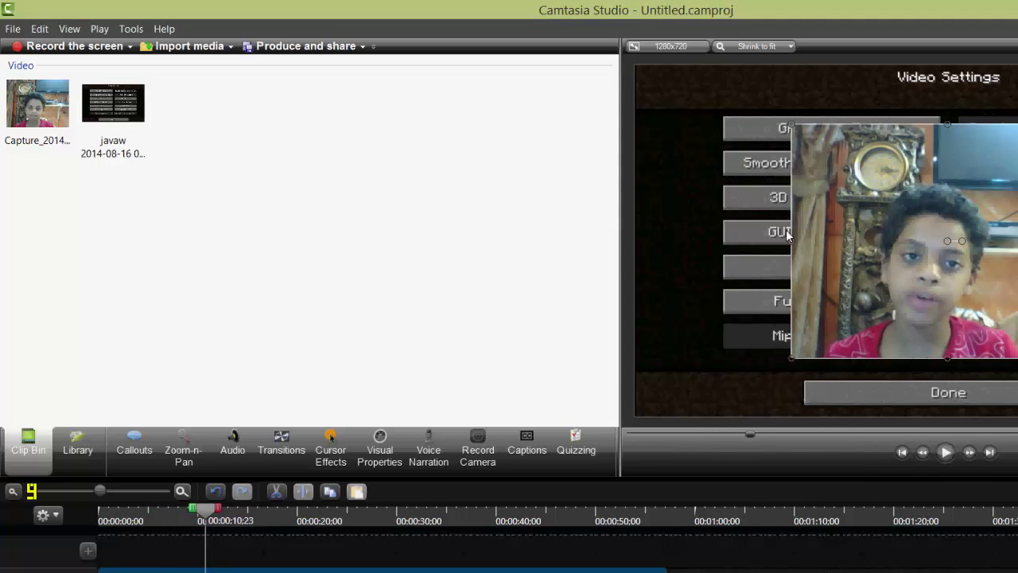
click(412, 563)
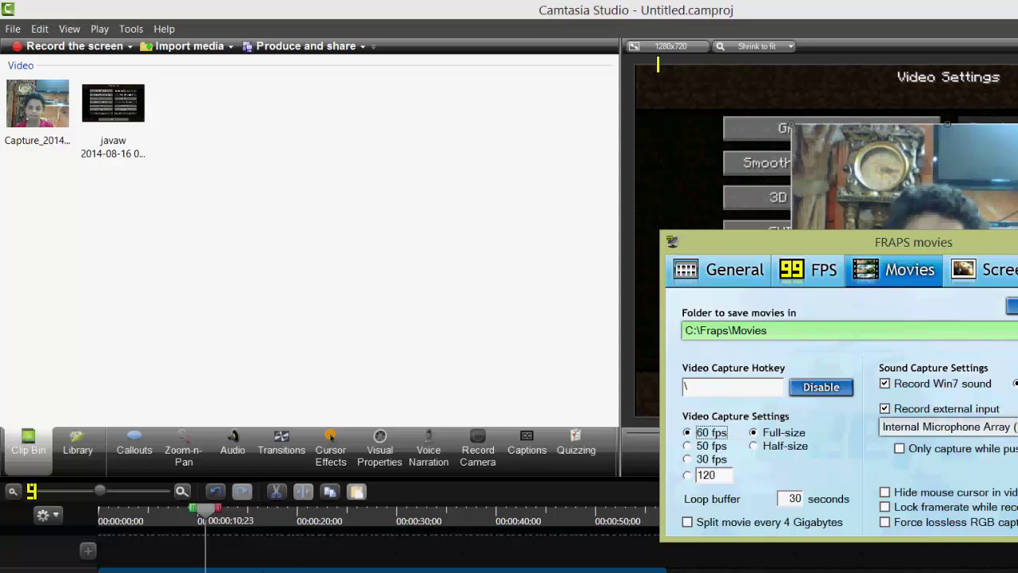
Step: Check YouCam's capture settings (WMV, best quality), then return to the Camtasia project
mouse_move(509, 569)
click(103, 561)
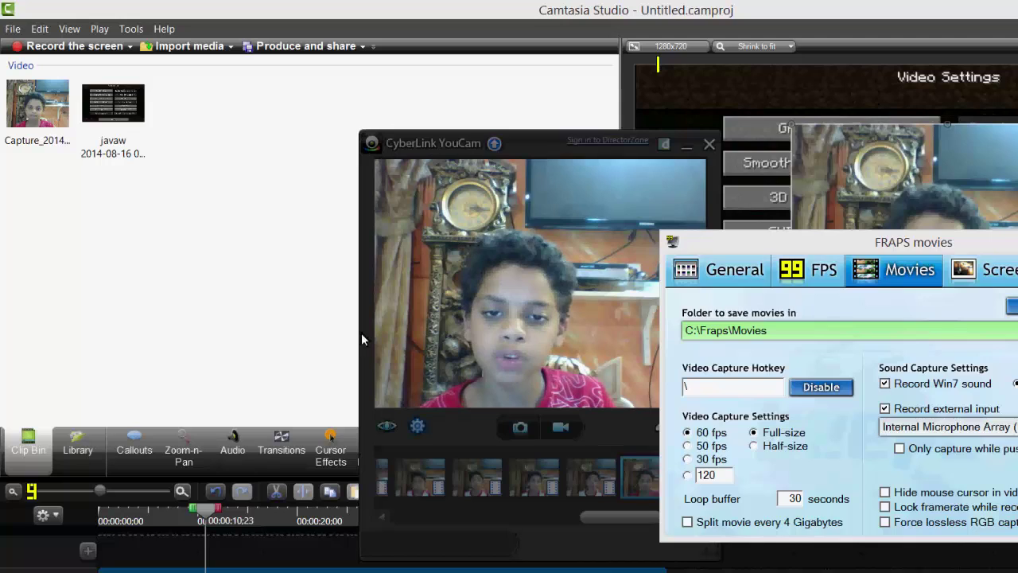
click(416, 426)
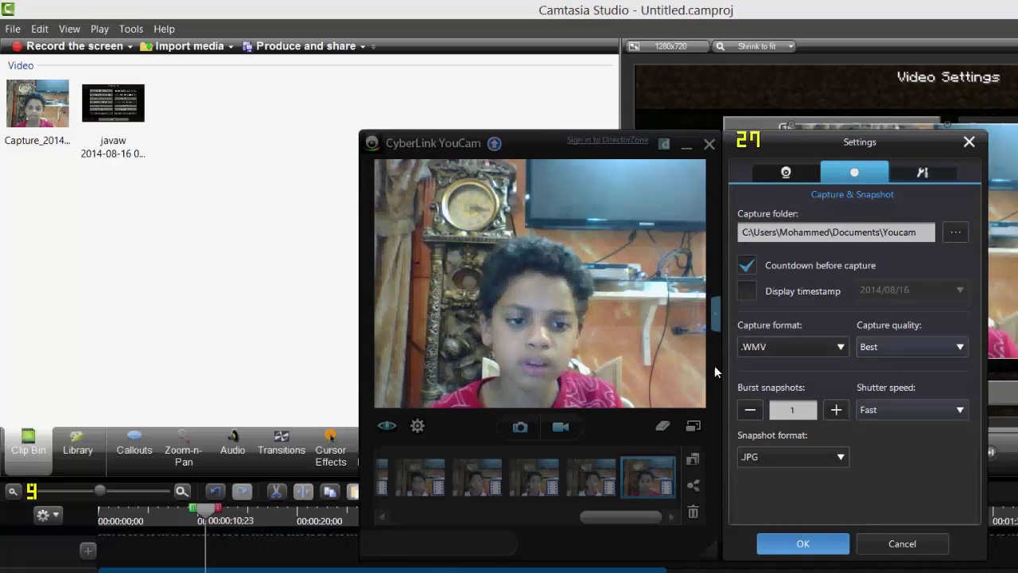
key(Return)
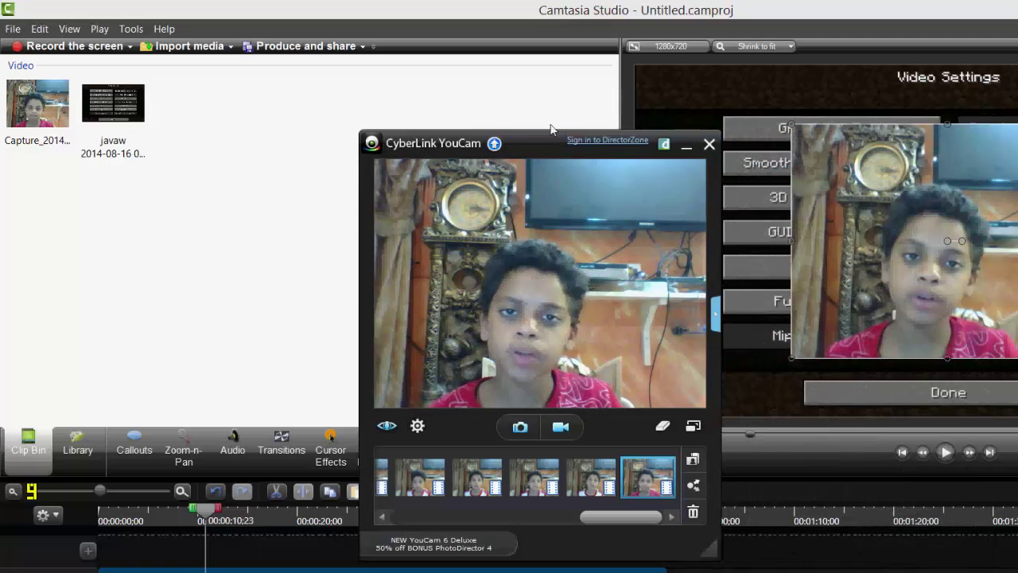
click(557, 121)
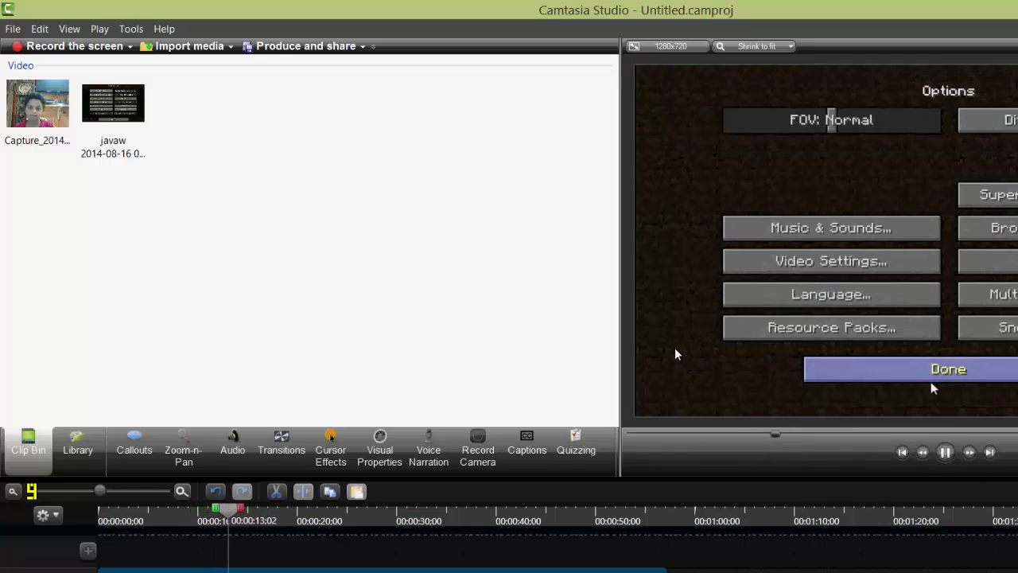
Step: Rewind the project to the start, show the Audio tools, and play then pause the preview
key(space)
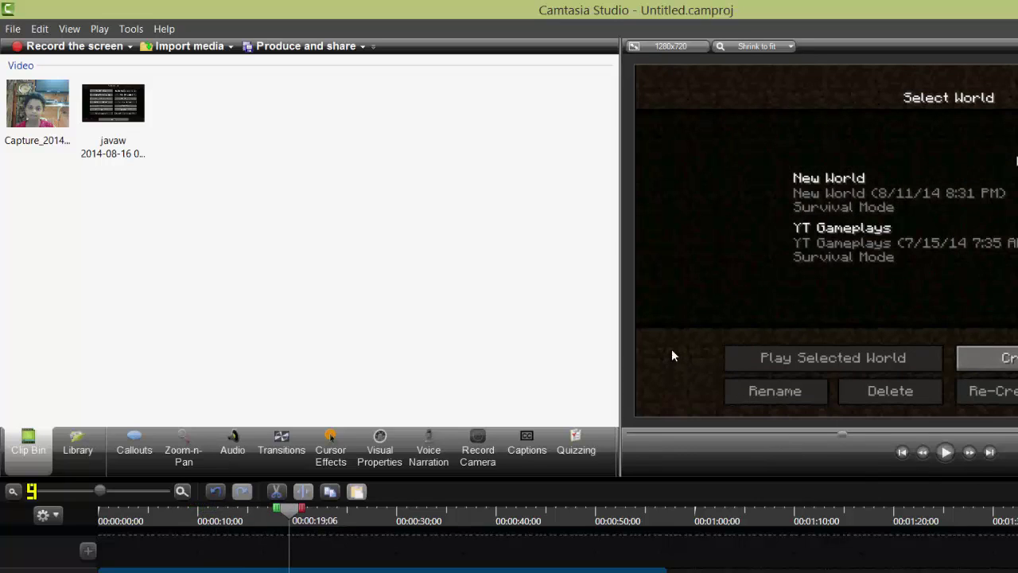
key(ctrl+Home)
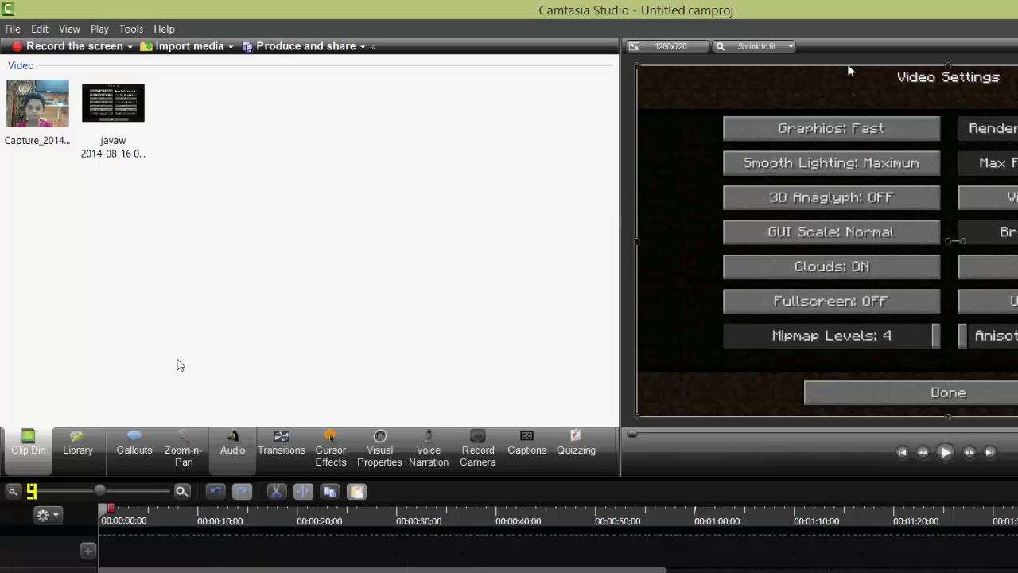
click(232, 449)
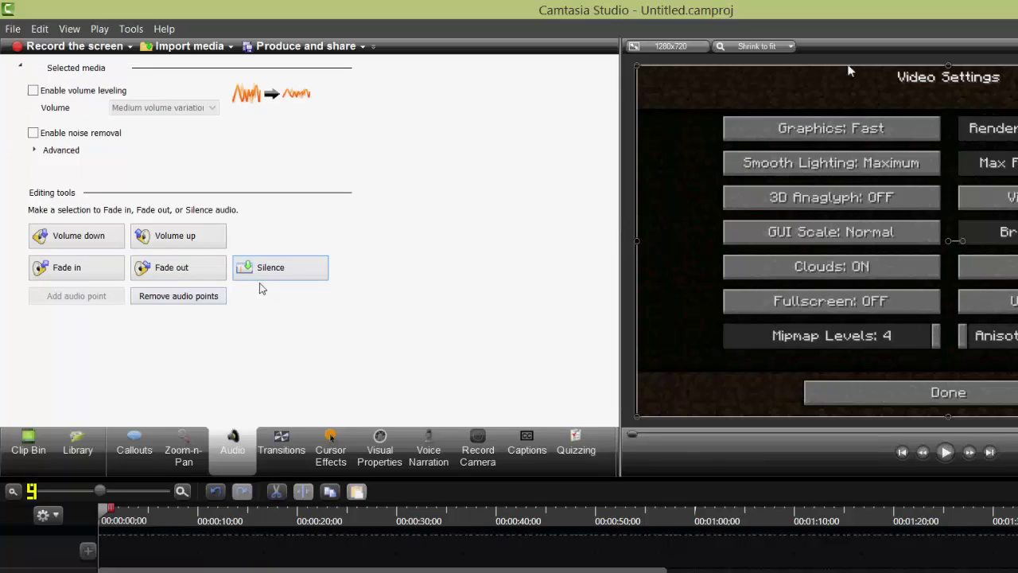
key(space)
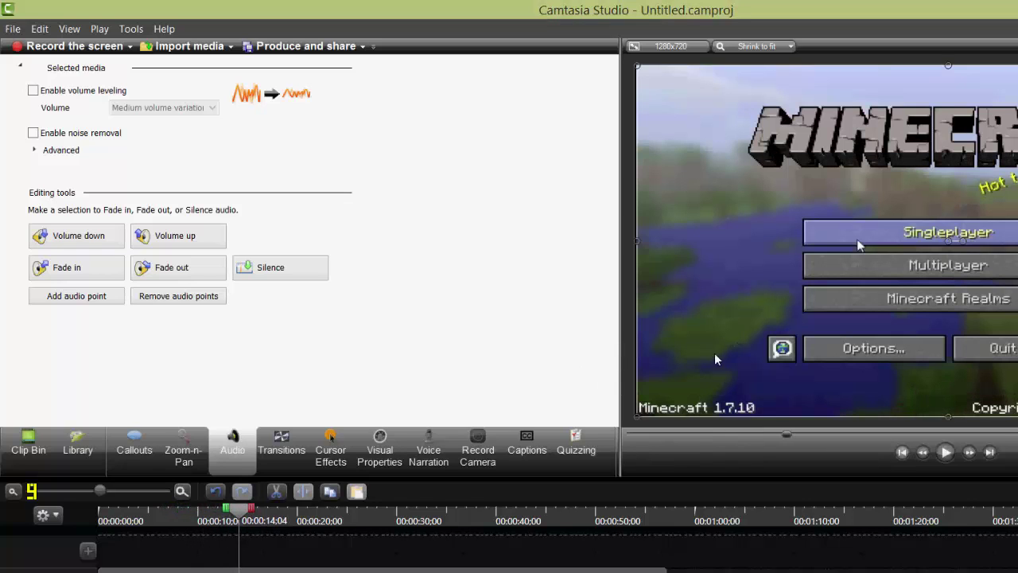
key(space)
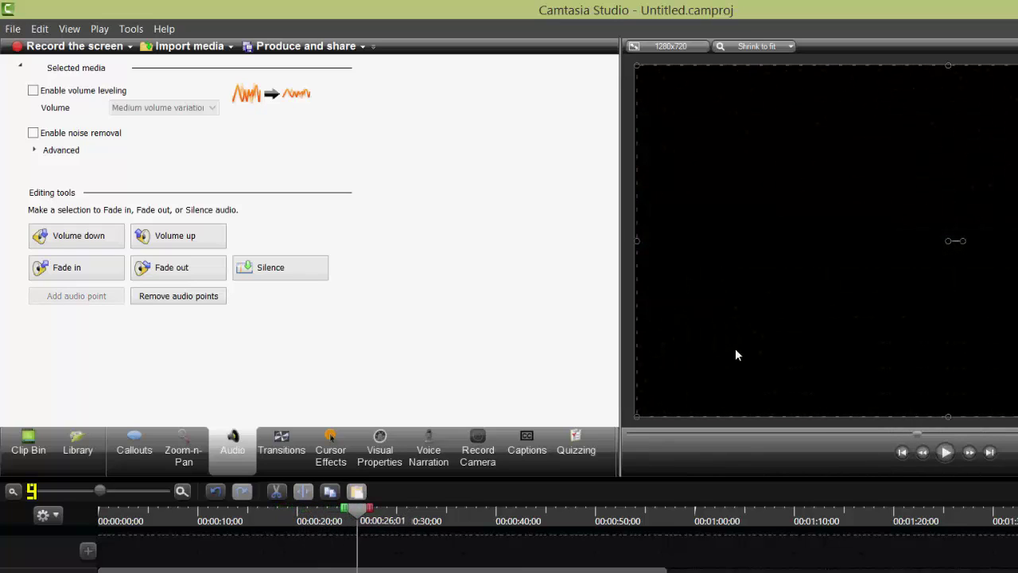
key(space)
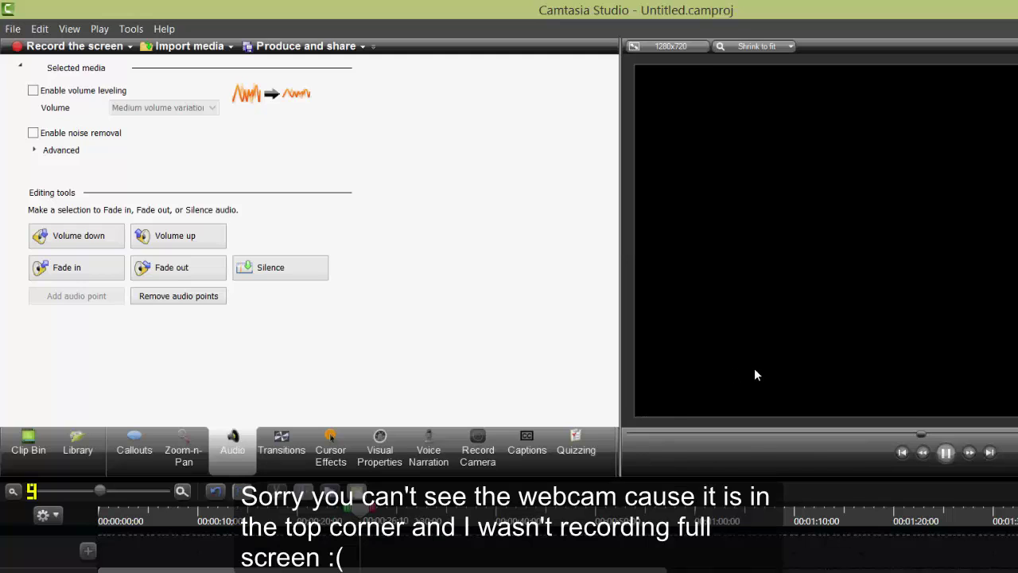
click(945, 452)
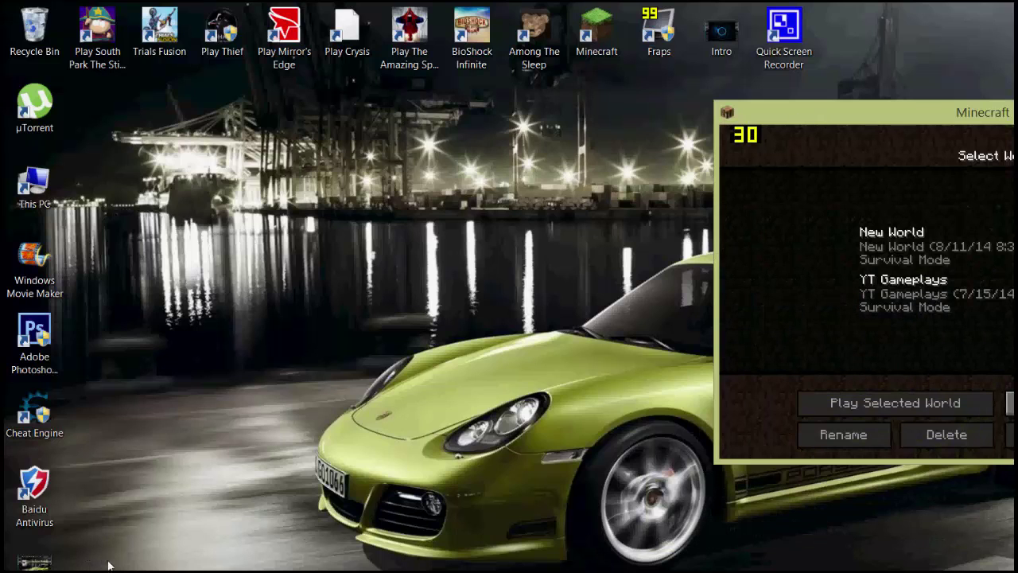
Step: Reopen Fraps and uncheck Record external input on the Movies tab
click(395, 563)
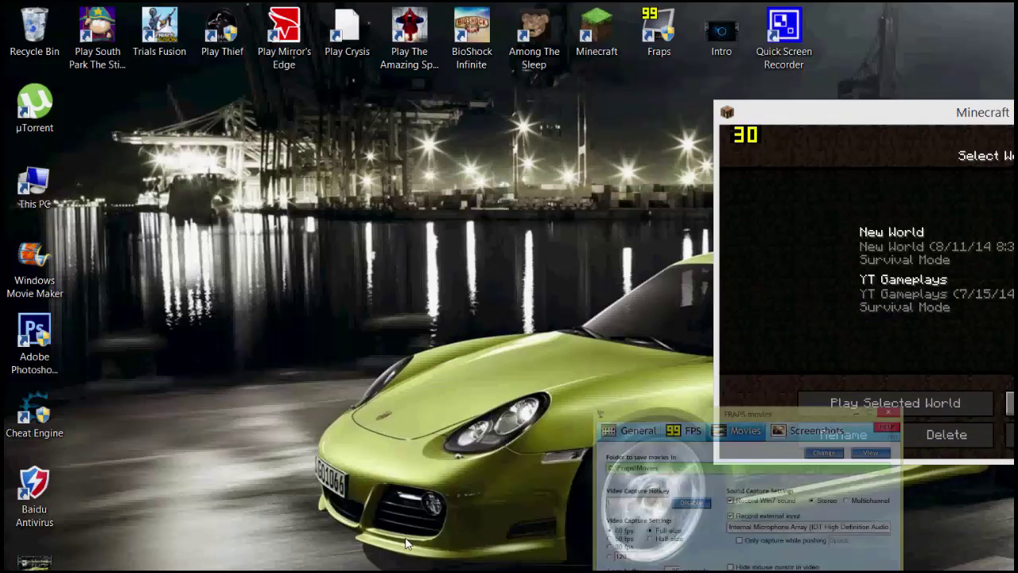
click(805, 270)
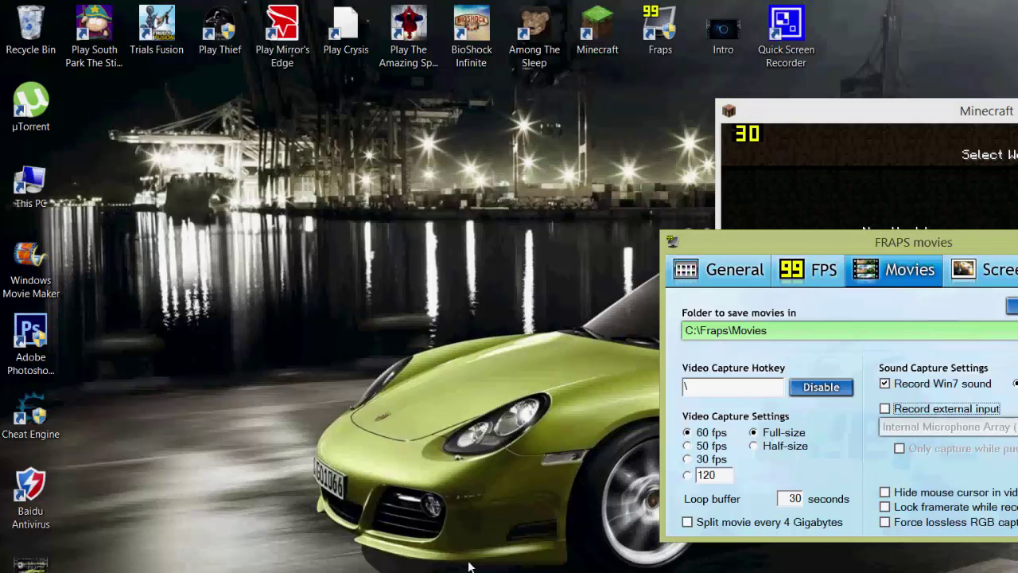
mouse_move(49, 563)
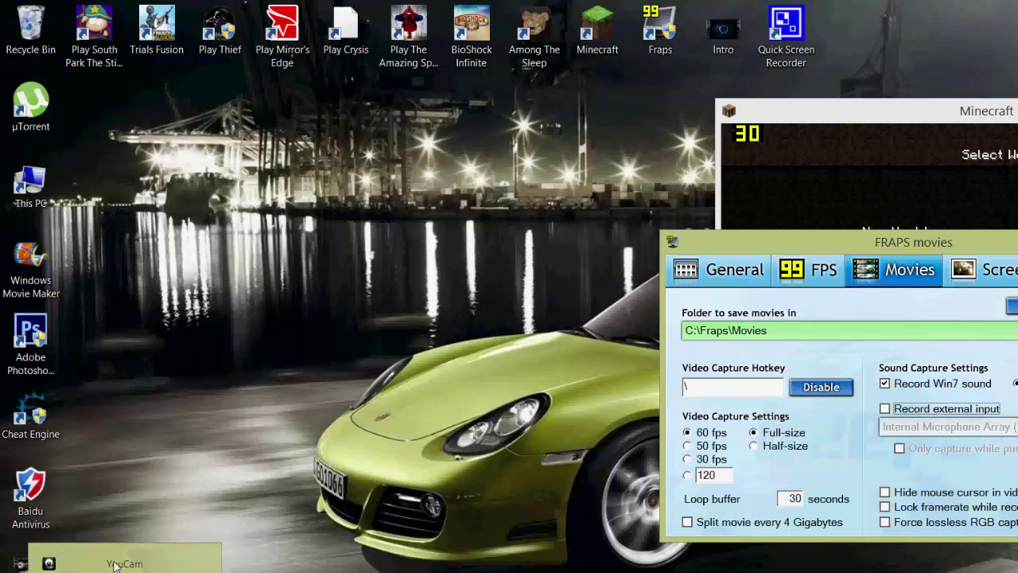
Step: Drag the Minecraft window to the centre of the desktop
click(117, 562)
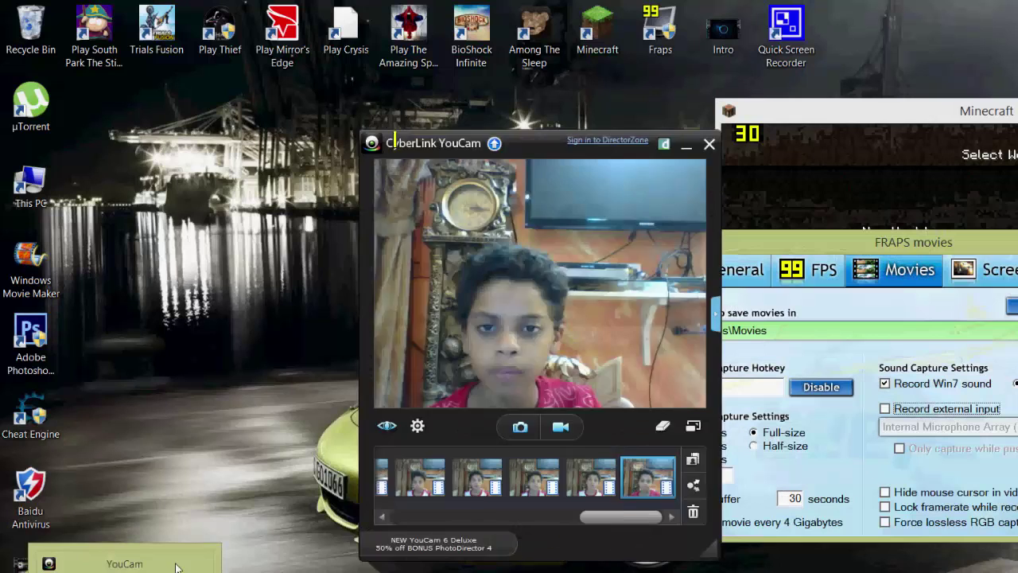
click(878, 188)
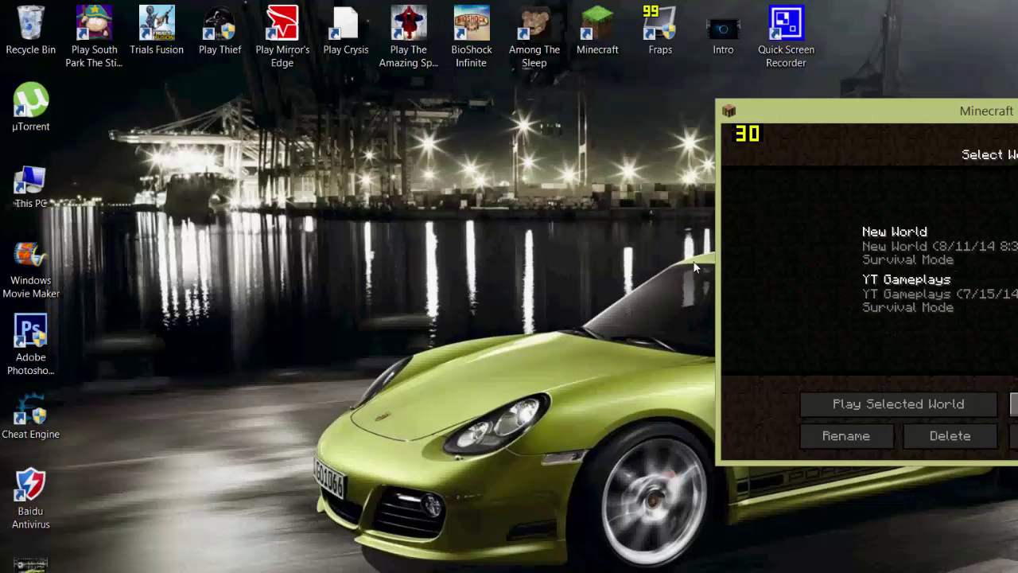
drag(843, 111, 480, 104)
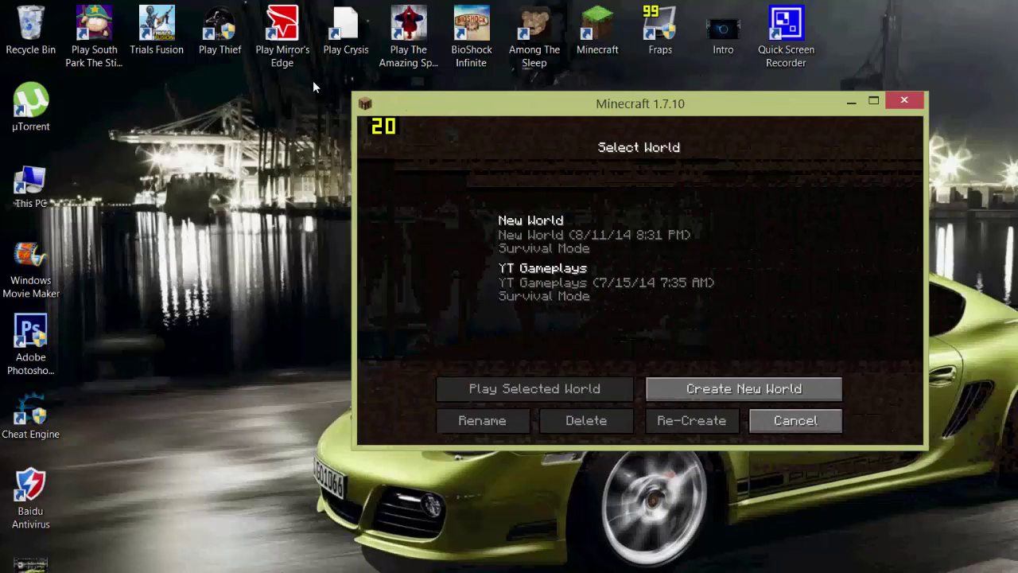
Step: Record a roughly 14-second YouCam webcam clip, stop it with F4, and bring Minecraft back in front
click(102, 565)
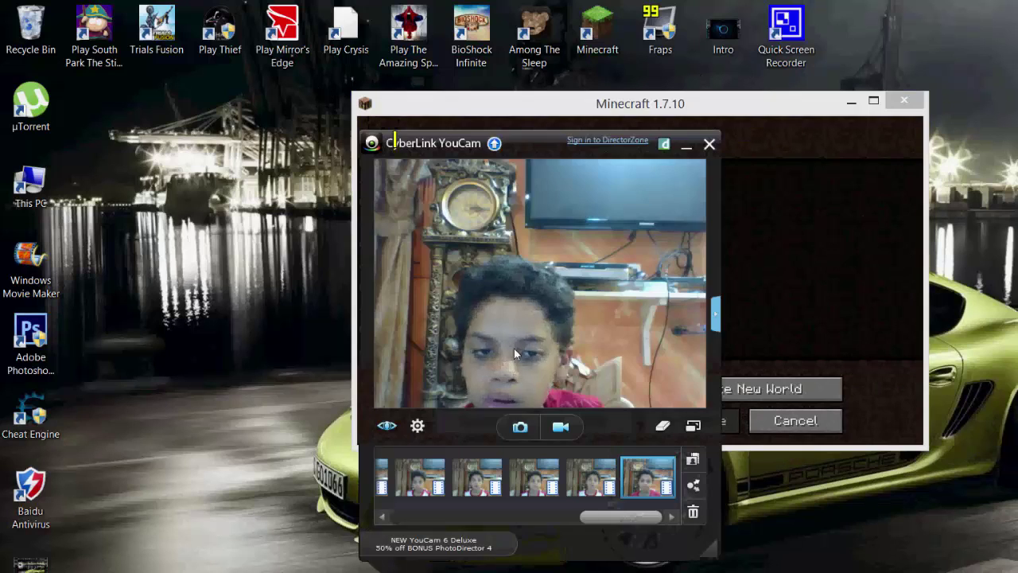
click(547, 120)
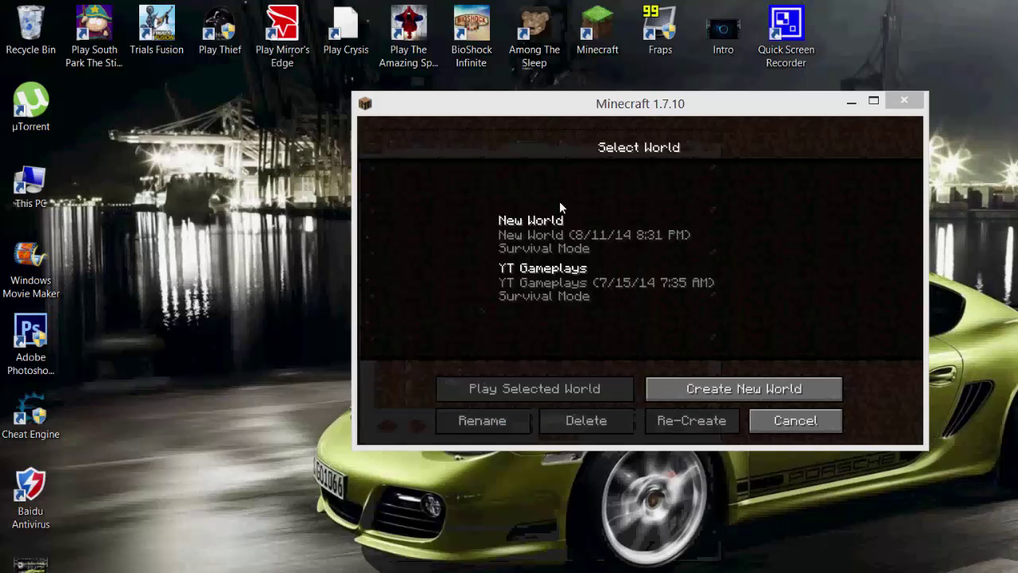
click(587, 157)
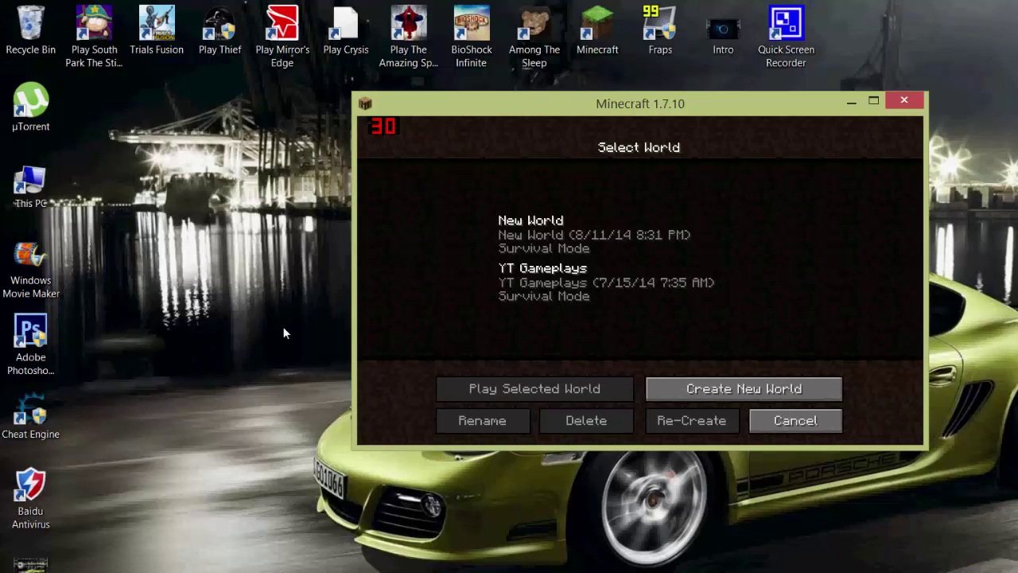
click(96, 572)
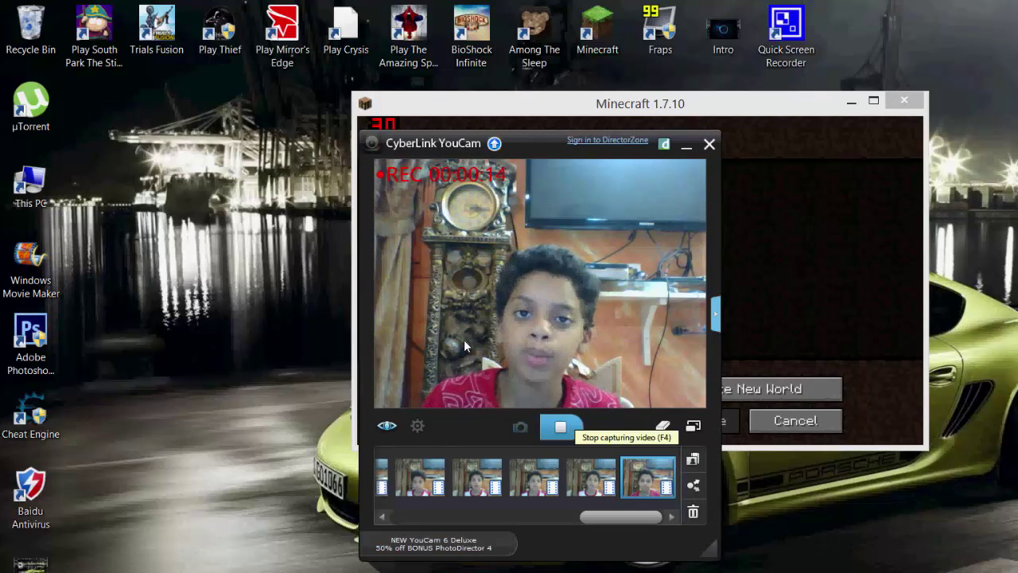
key(F4)
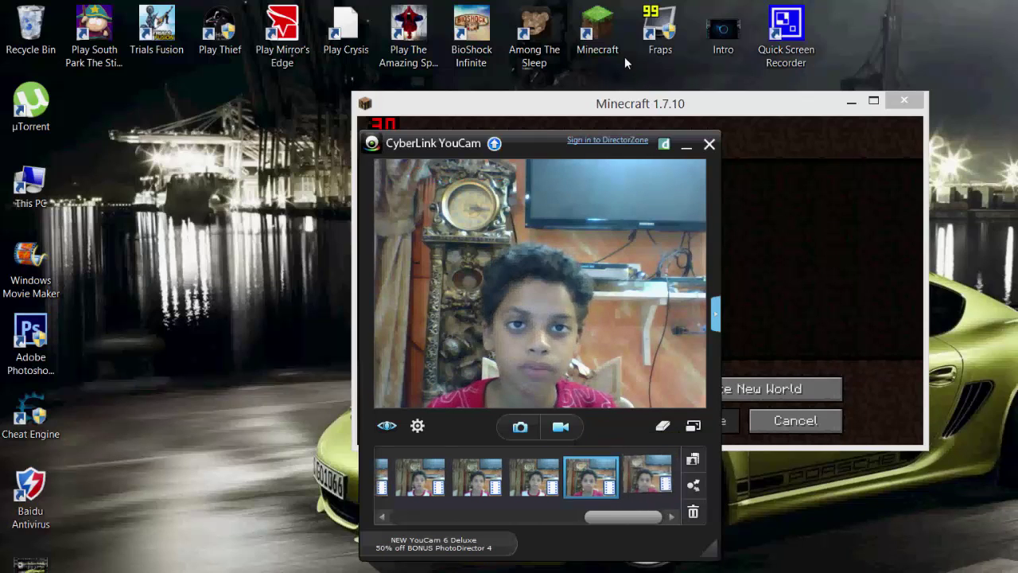
click(635, 103)
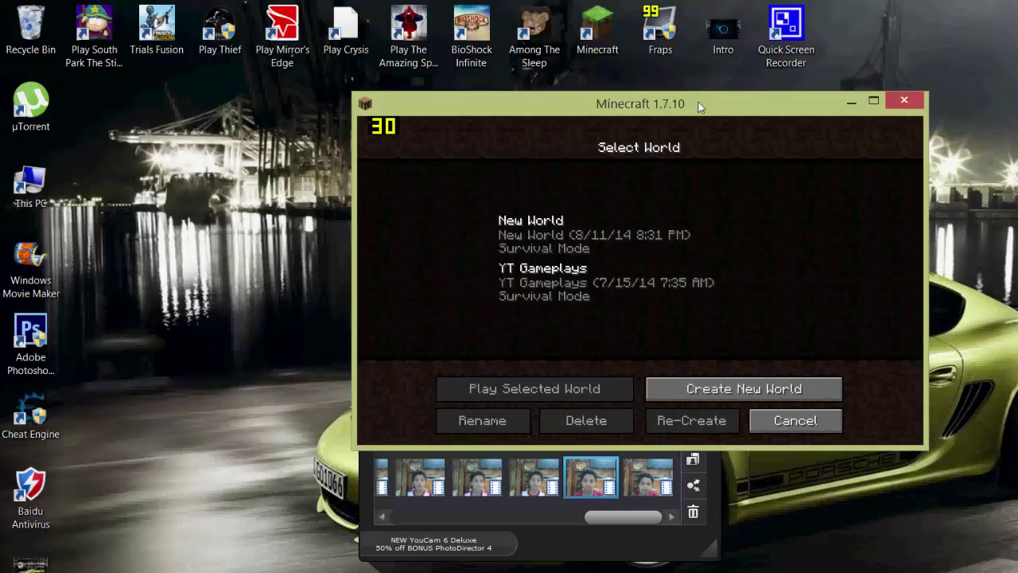
Step: Minimize Minecraft, hide YouCam, and bring the Camtasia Studio project back up
click(851, 101)
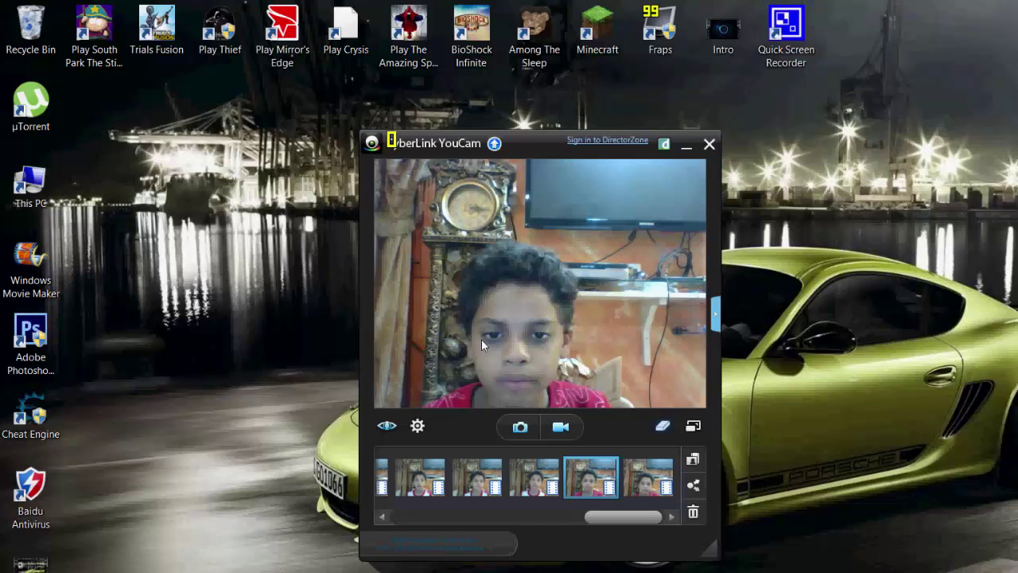
key(alt+F4)
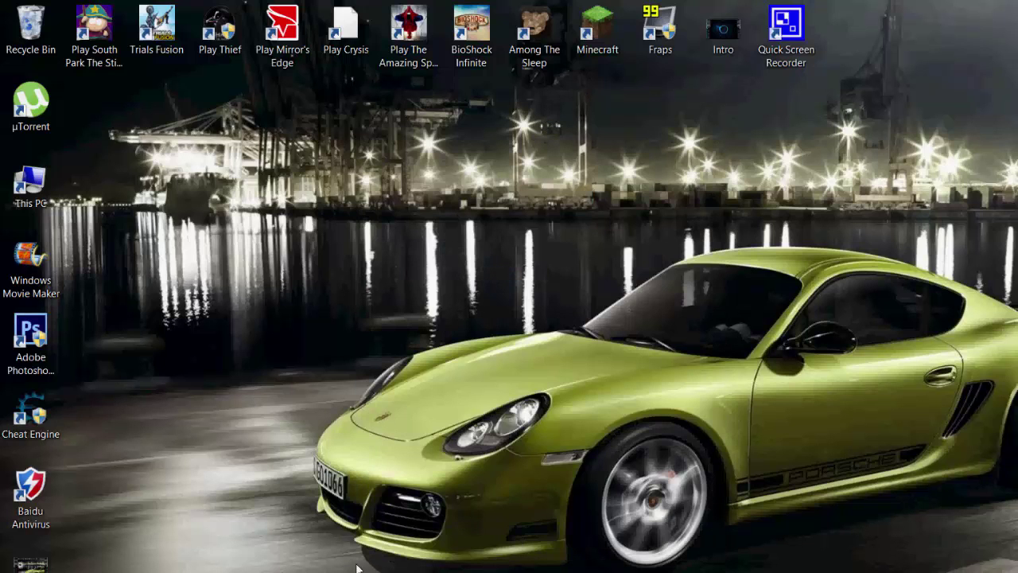
mouse_move(480, 567)
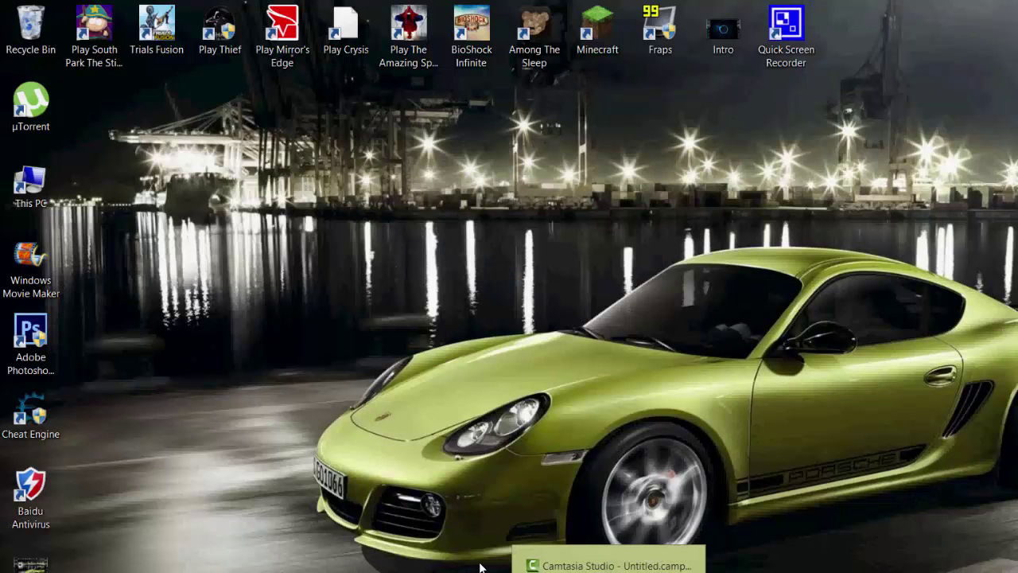
click(605, 561)
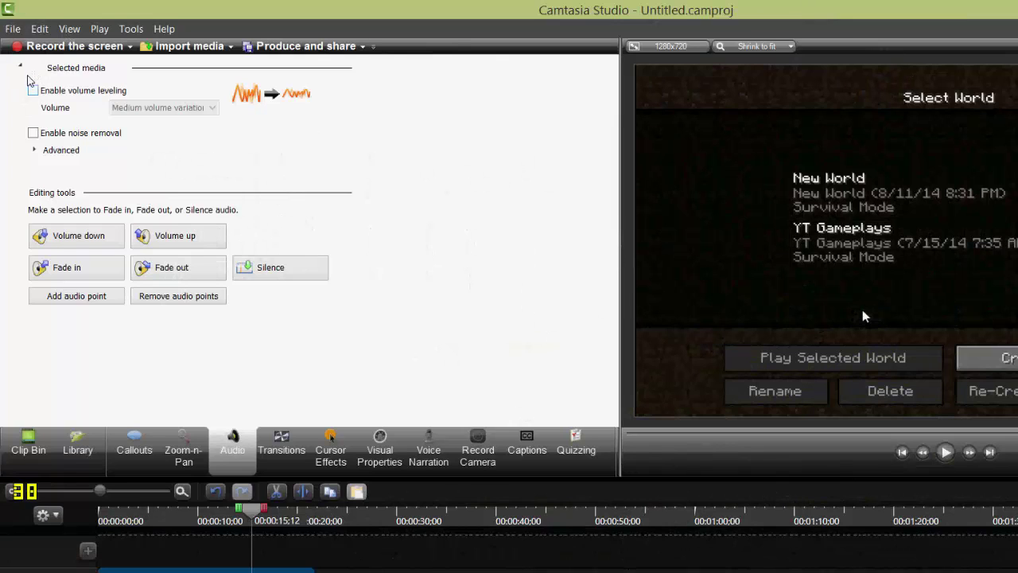
click(13, 29)
Step: Delete the clip from the timeline using its right-click menu
right_click(168, 567)
click(159, 557)
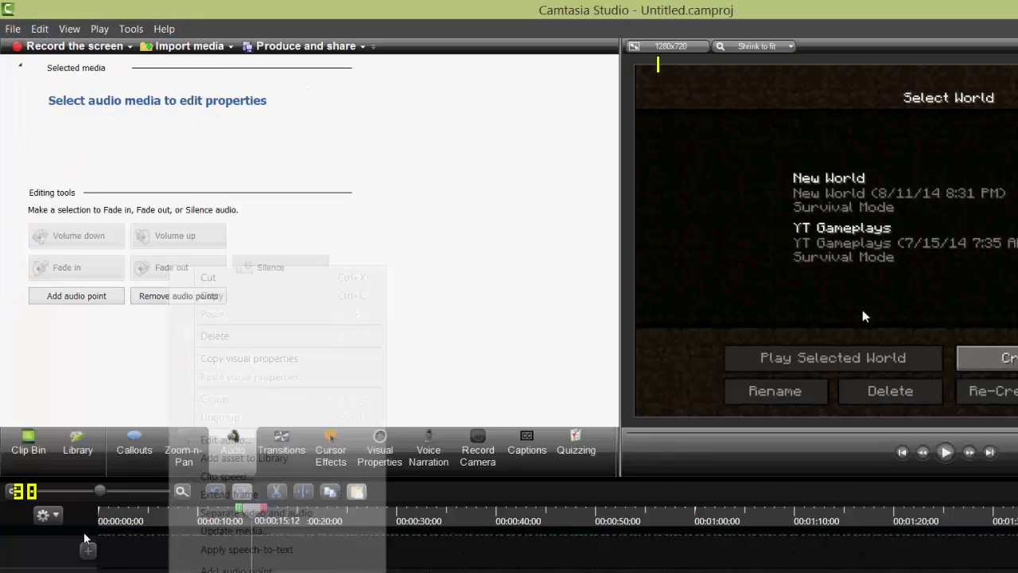
right_click(146, 561)
click(193, 386)
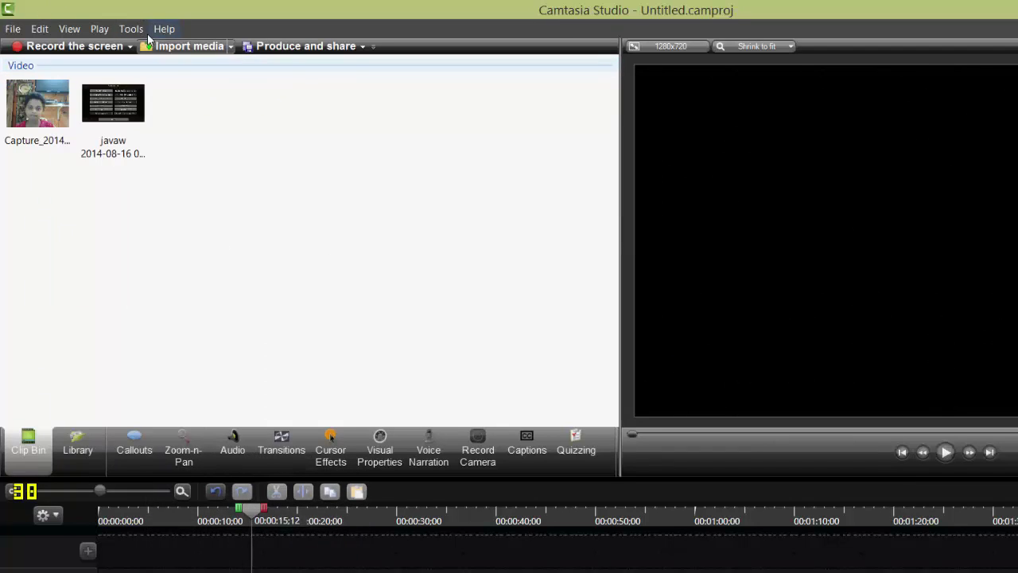
Step: Import a YouCam webcam capture into the Clip Bin and place it on the timeline
click(149, 42)
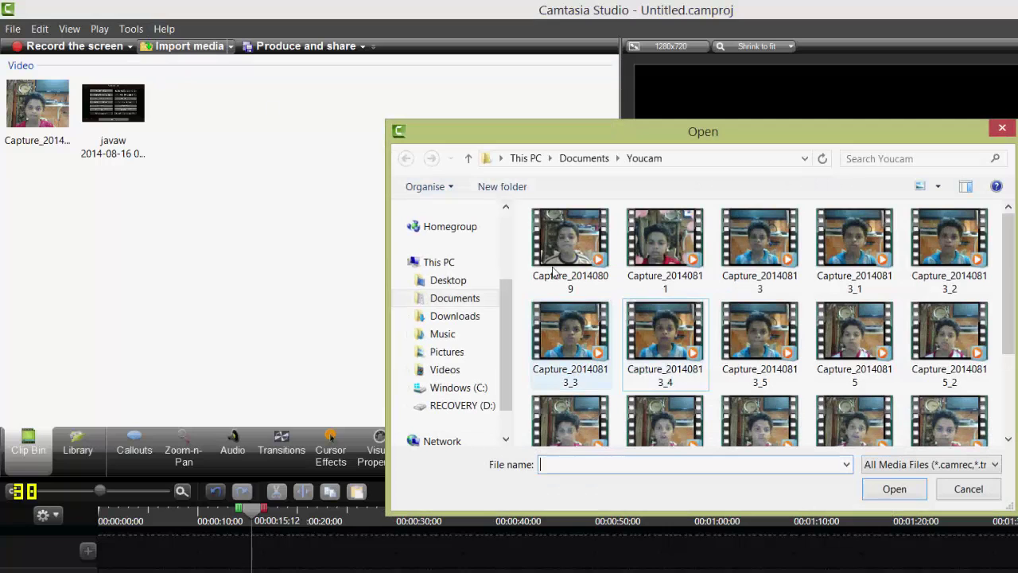
scroll(817, 296, down, 3)
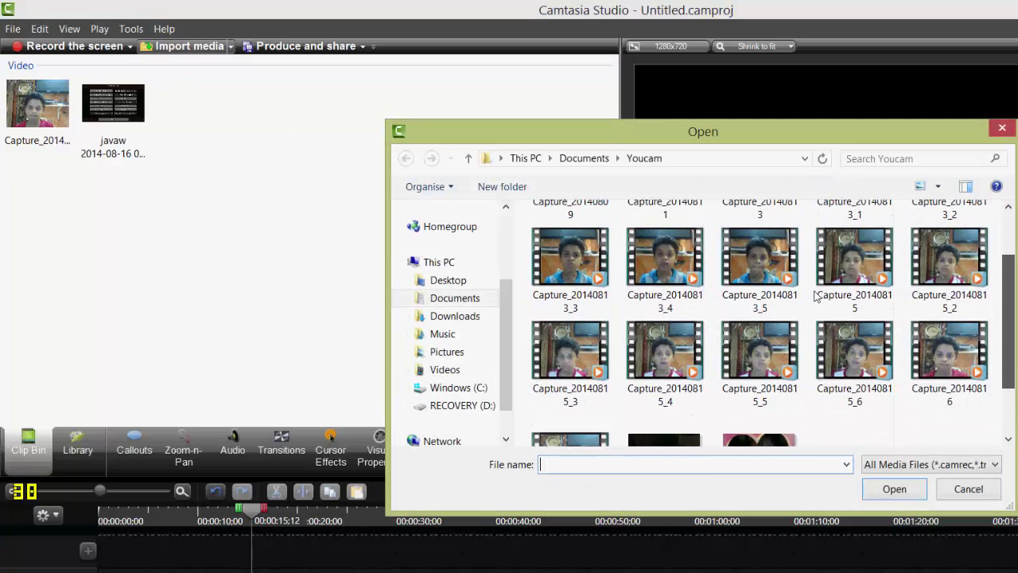
scroll(816, 296, down, 1)
double_click(571, 398)
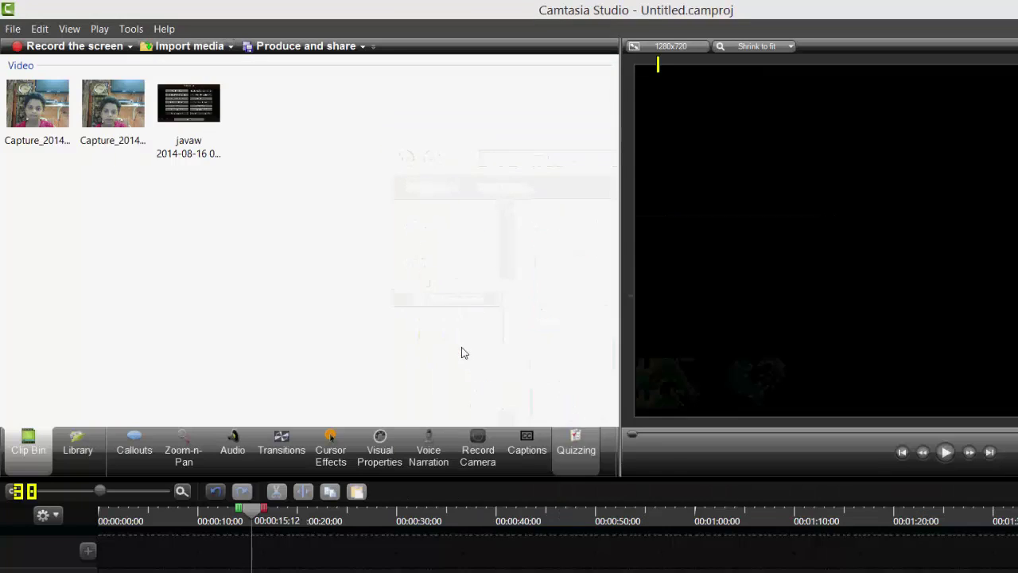
click(98, 105)
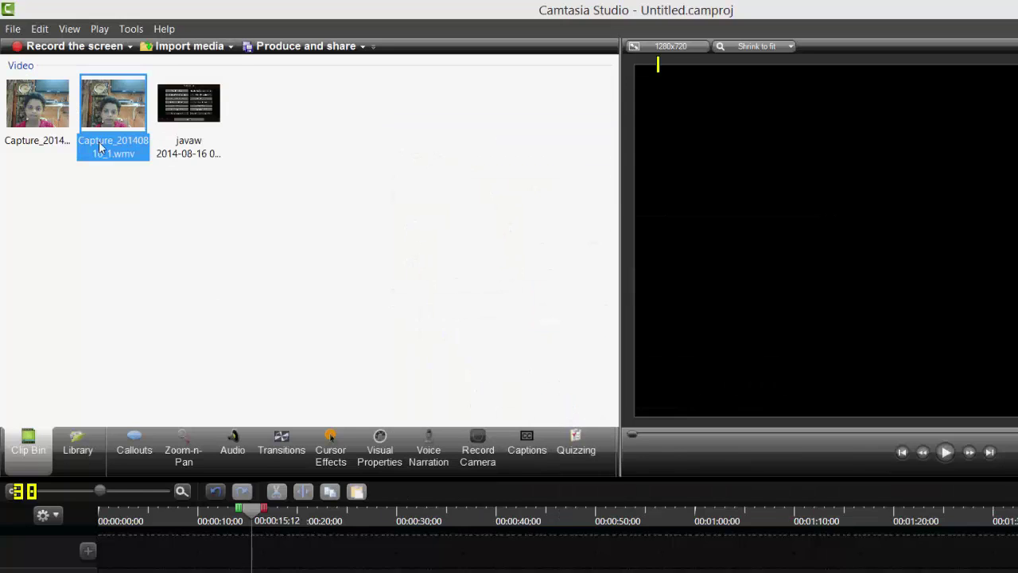
drag(106, 494, 102, 490)
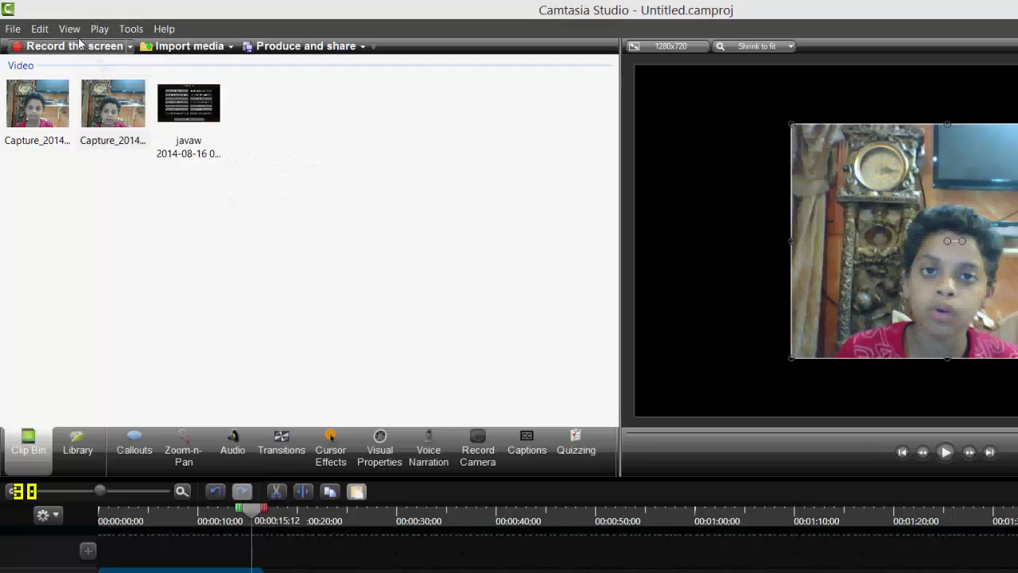
Step: Import the newest javaw 05-11-34-13 recording from C:\Fraps\Movies into the Clip Bin
click(190, 46)
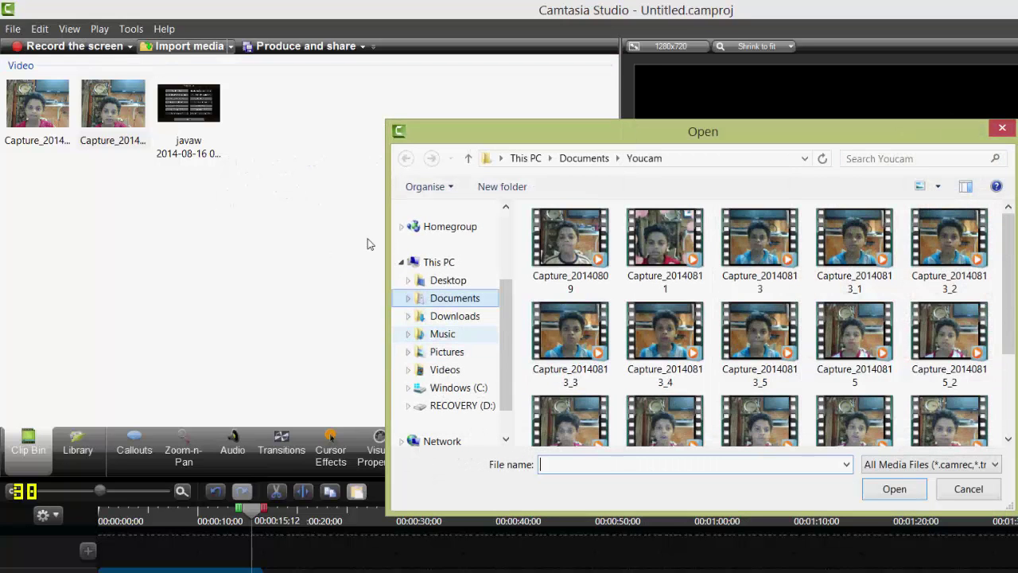
key(alt+Up)
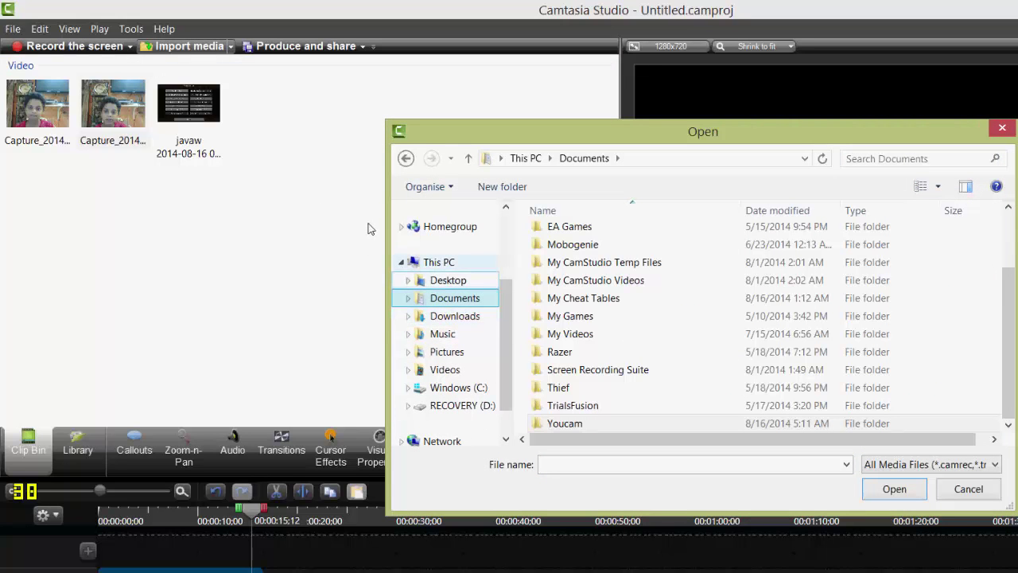
key(alt+Up)
double_click(629, 414)
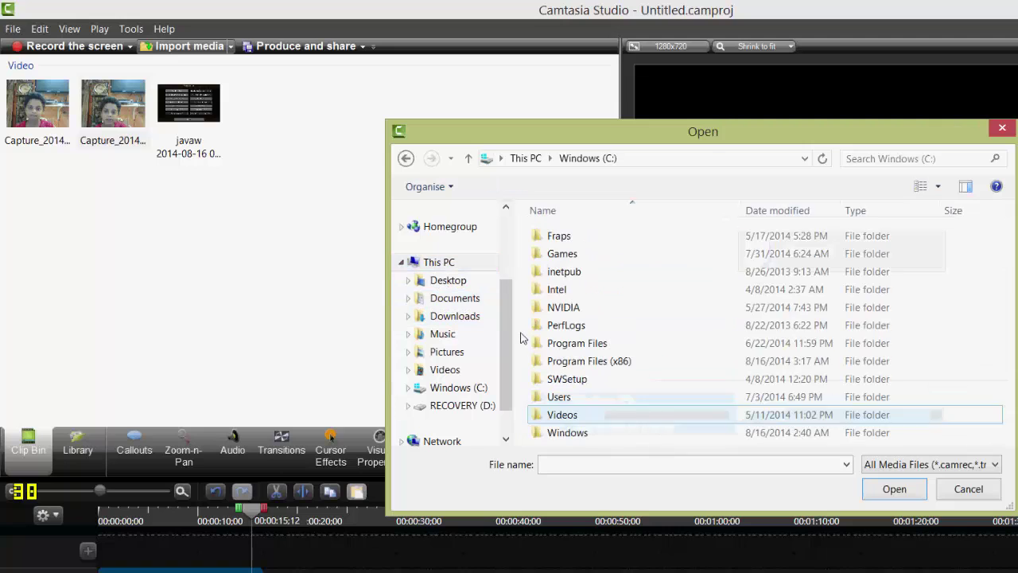
key(Up)
key(Return)
key(Down)
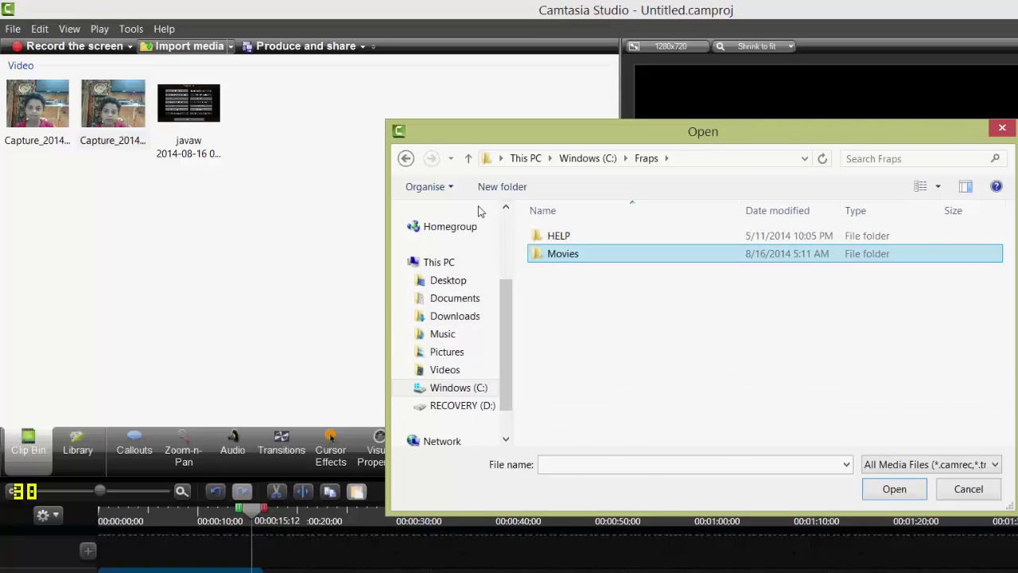
key(Return)
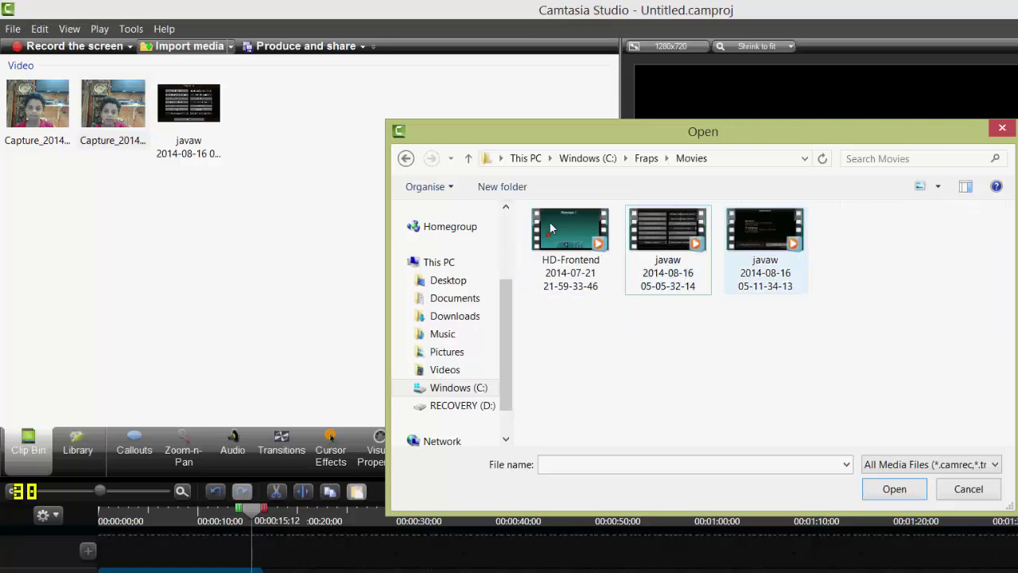
key(Right)
key(Left)
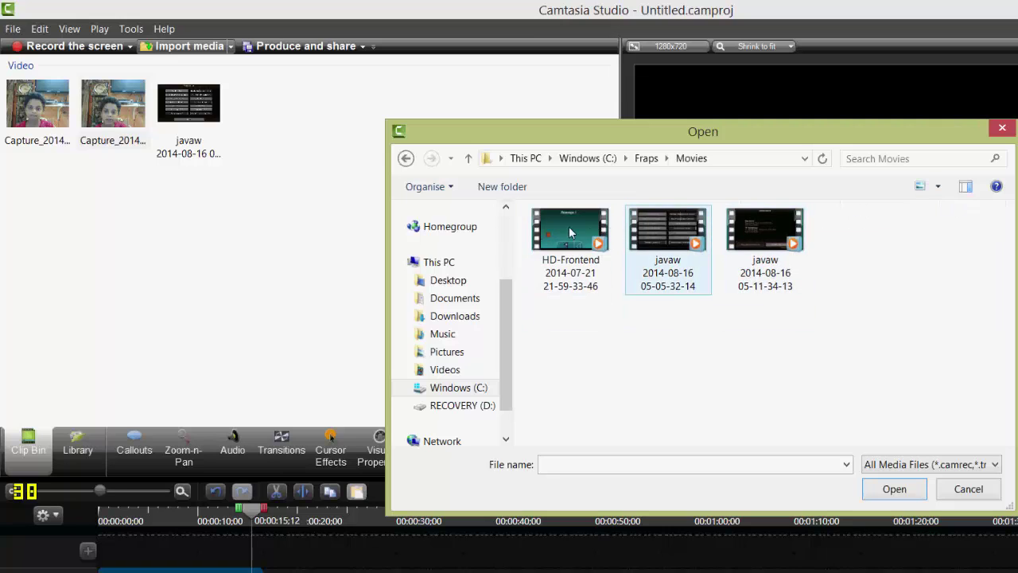
mouse_move(764, 231)
mouse_down()
mouse_move(144, 210)
mouse_move(247, 80)
mouse_up()
key(Return)
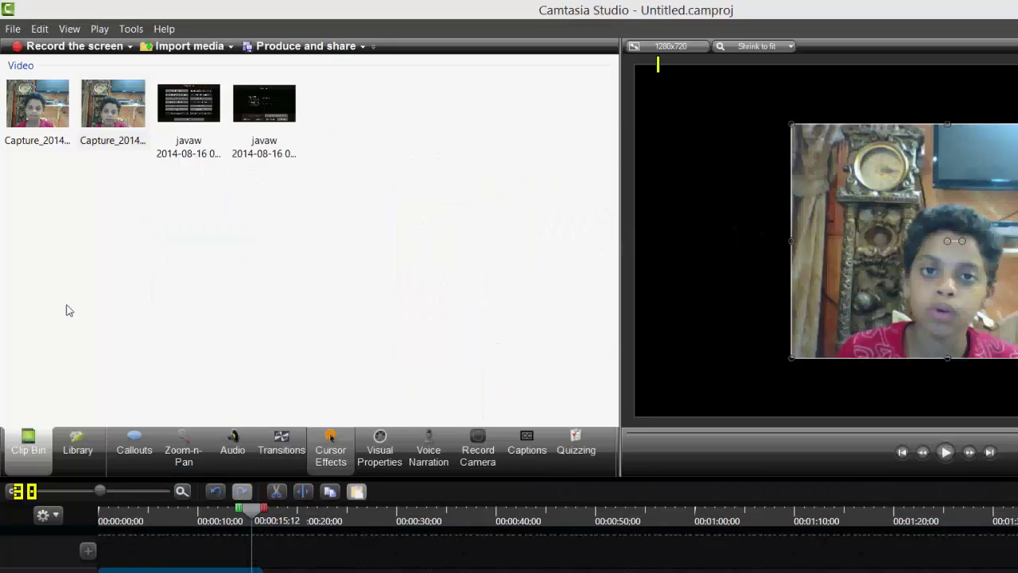
Step: Enlarge the gameplay video to fill the canvas and delete the webcam overlay
click(94, 567)
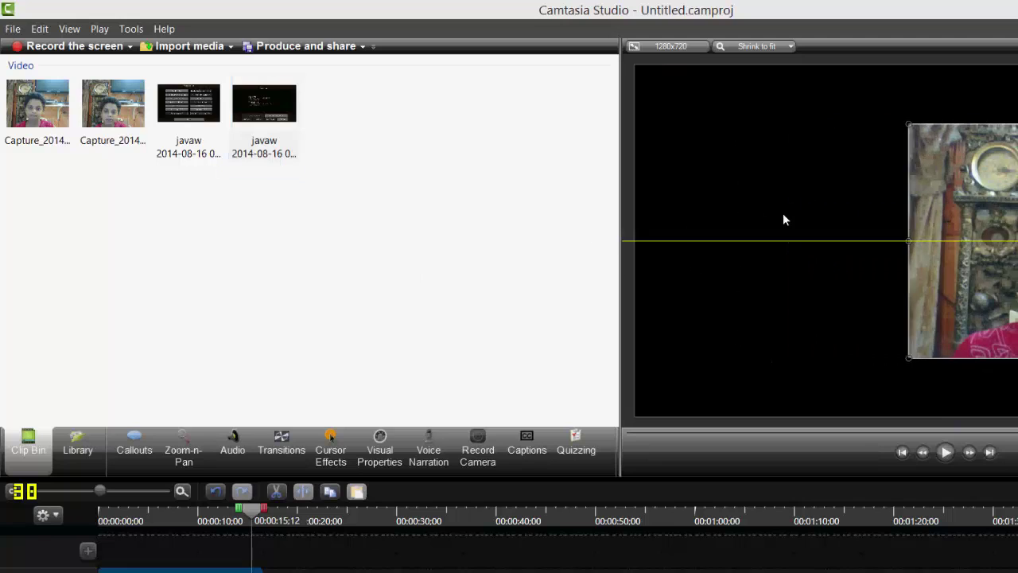
drag(695, 210, 783, 213)
click(144, 517)
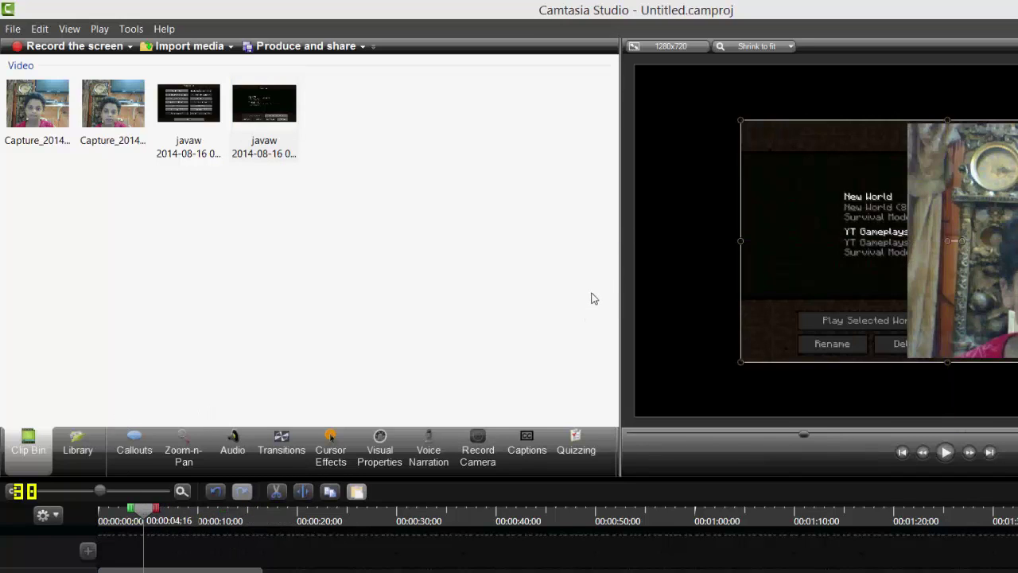
drag(593, 216, 775, 332)
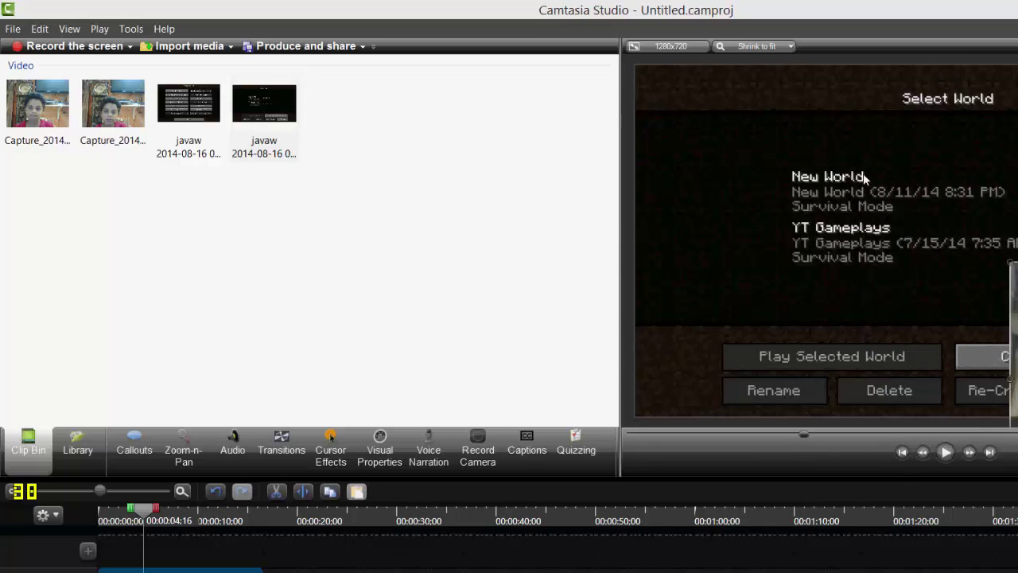
mouse_move(1003, 391)
mouse_down()
mouse_move(804, 81)
mouse_move(824, 75)
mouse_up()
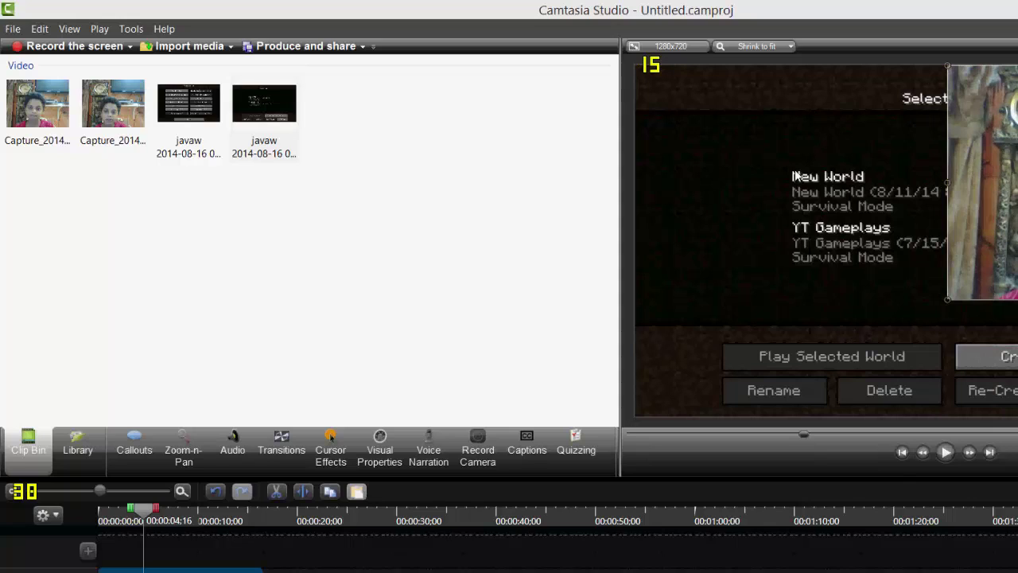
key(Delete)
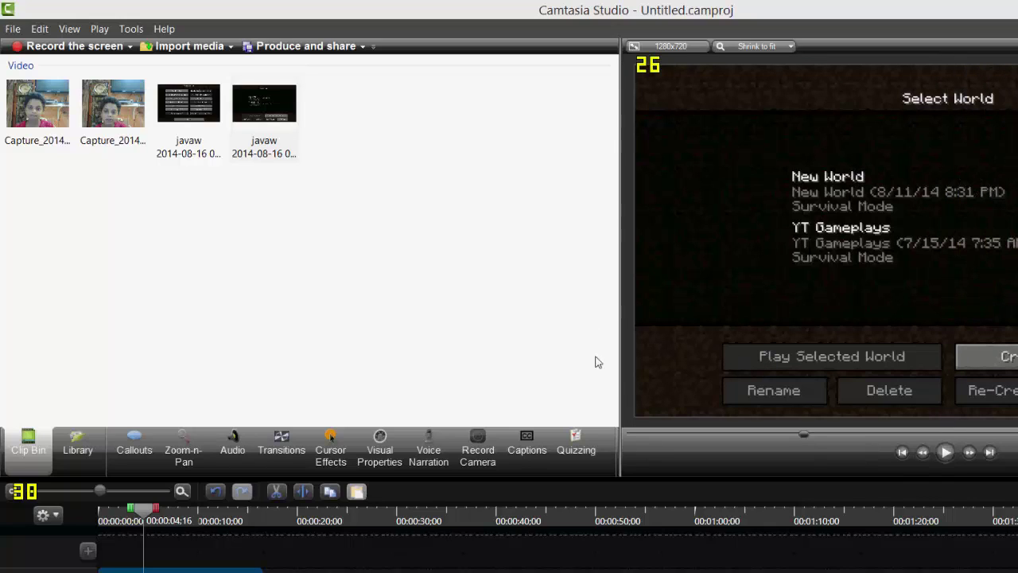
Step: Play the preview from the start, pausing around six seconds in
key(Home)
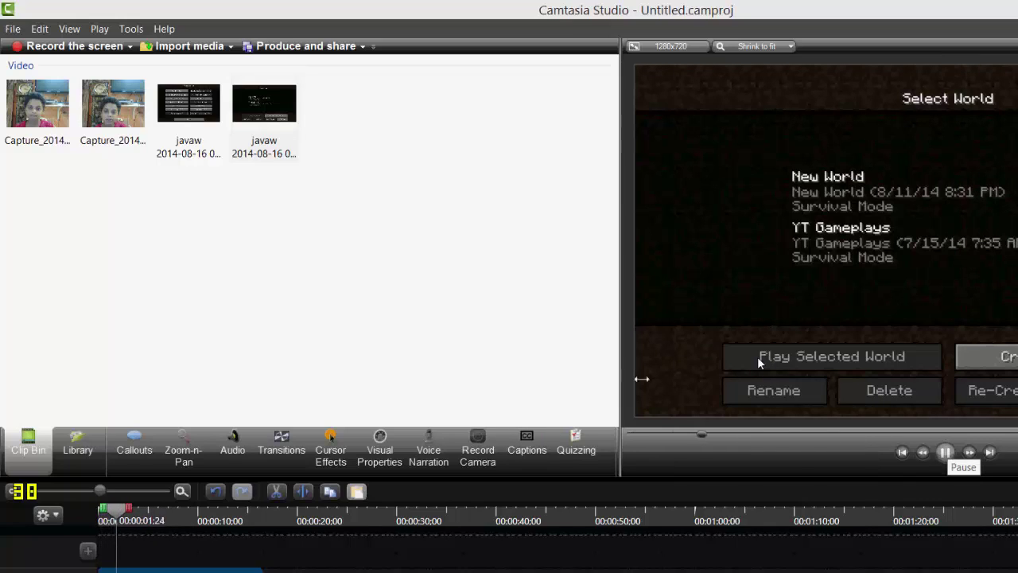
key(space)
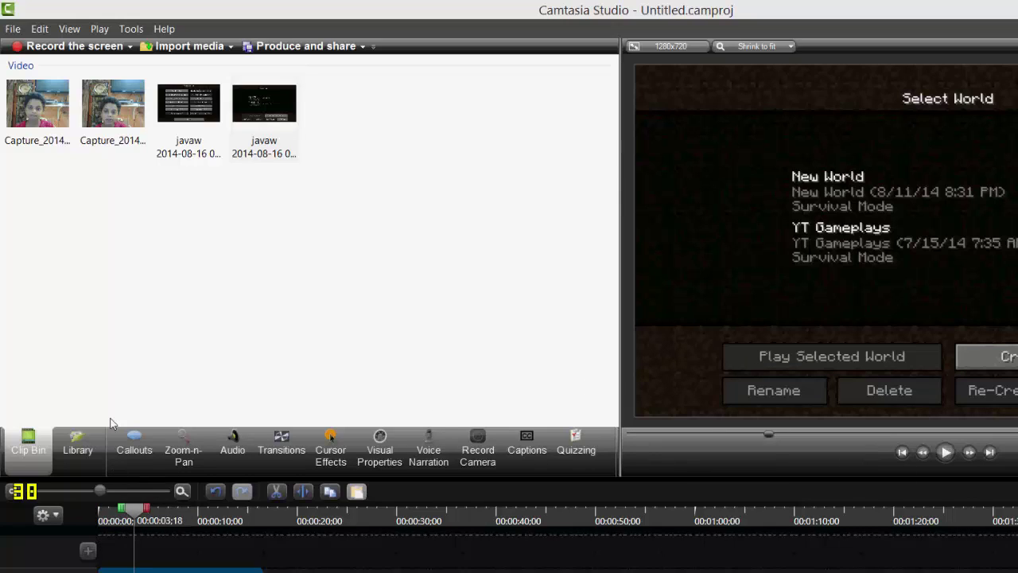
key(space)
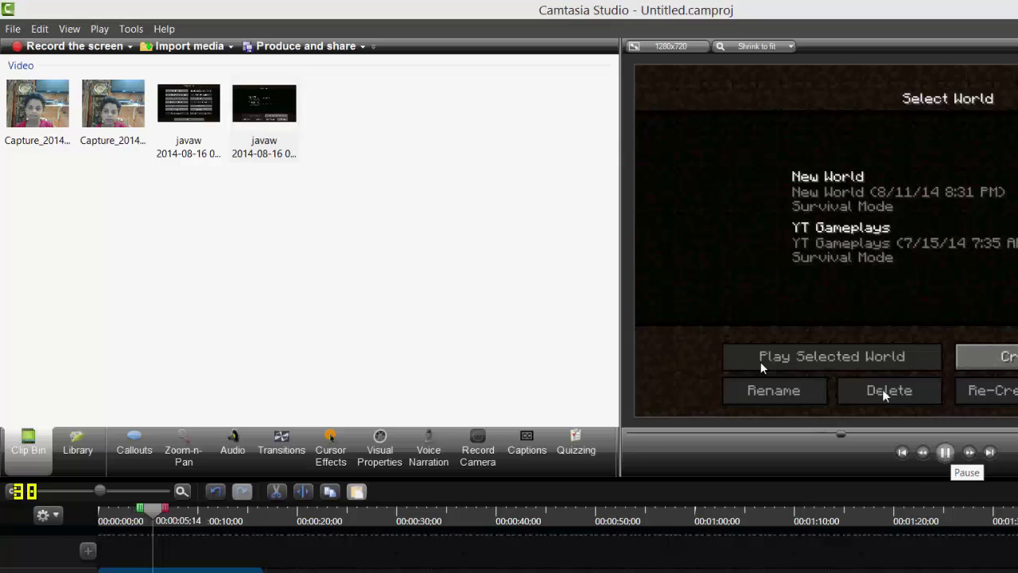
key(space)
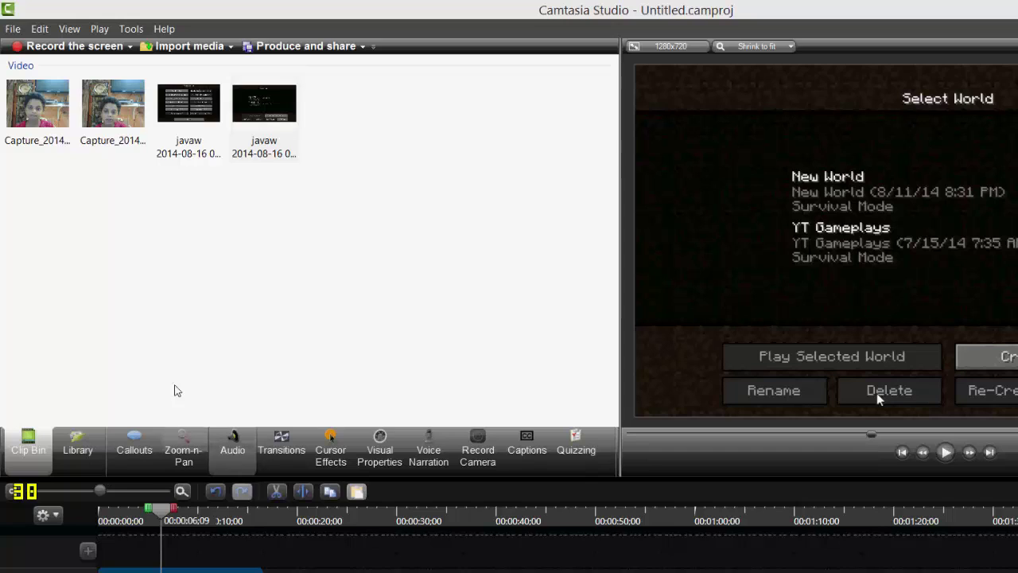
Step: Delete the unwanted part of the gameplay clip, then replay the trimmed project to about ten seconds
key(shift+F10)
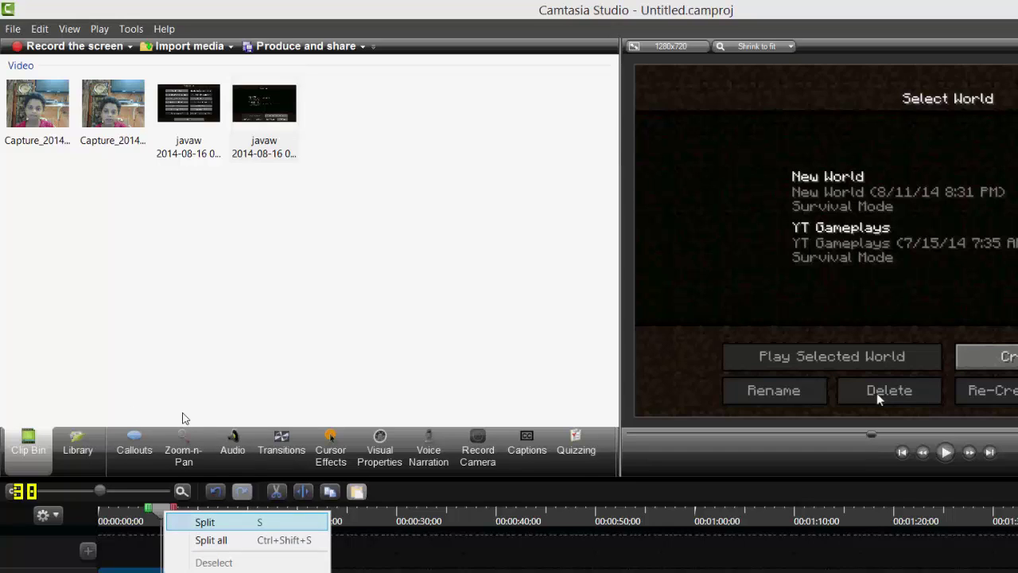
key(Escape)
key(shift+F10)
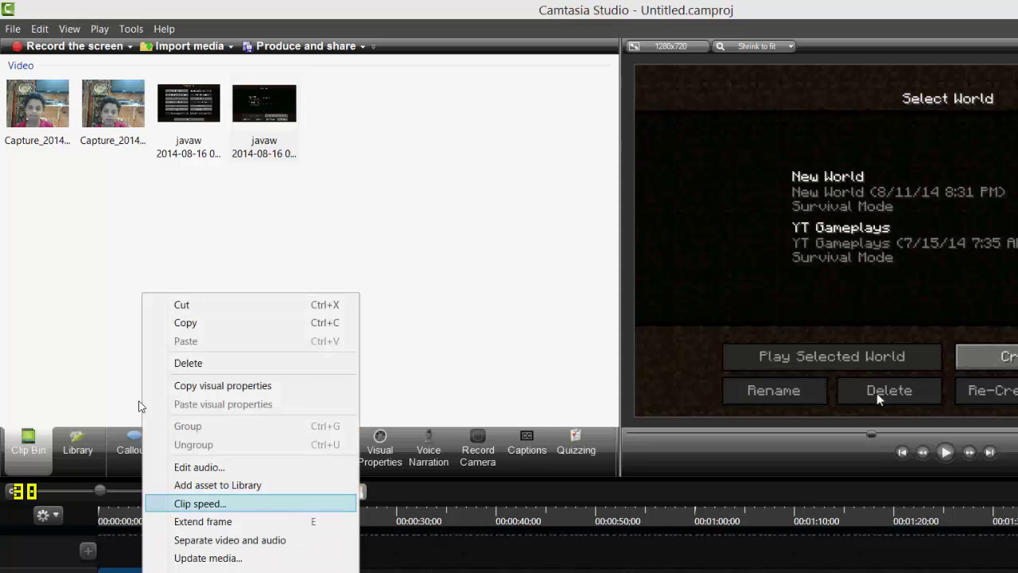
click(161, 364)
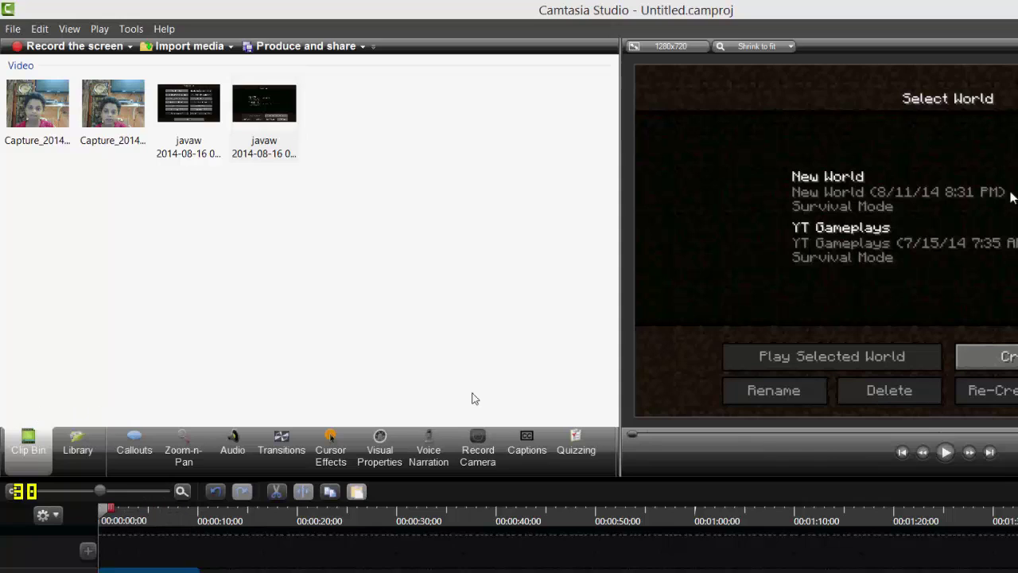
key(space)
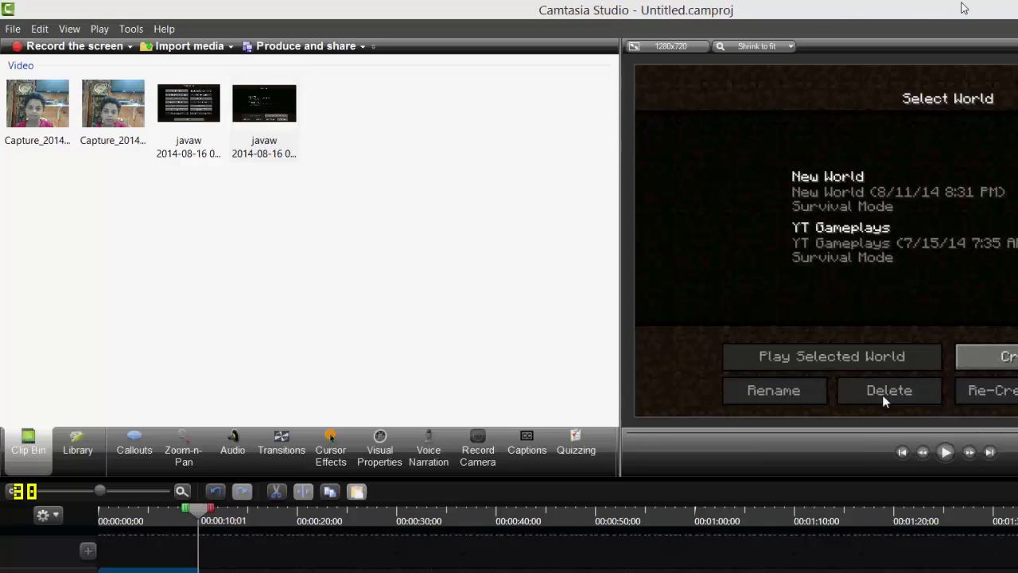
click(757, 180)
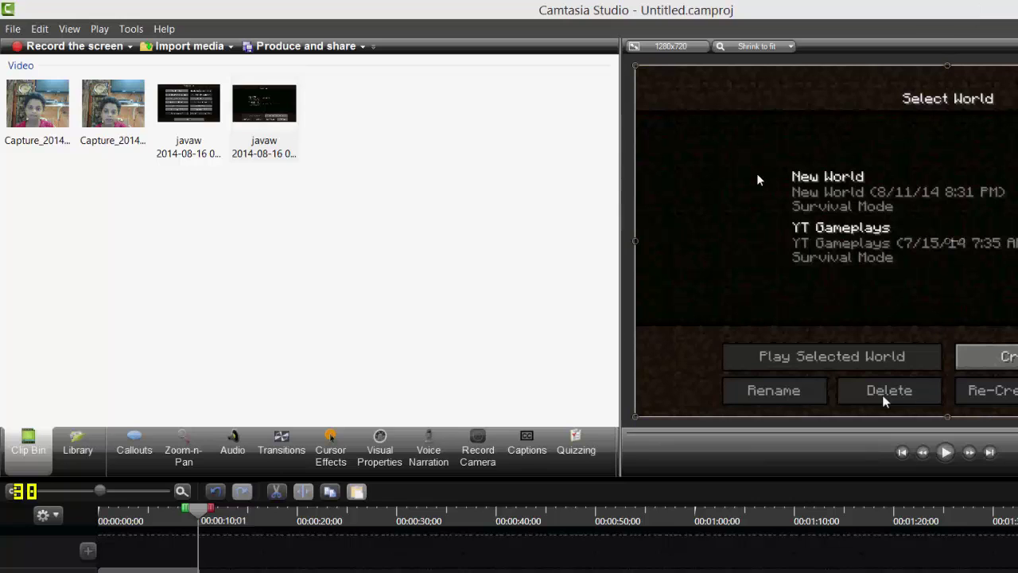
Step: Minimize Camtasia Studio and restore the paused CamStudio recorder from the taskbar
click(959, 7)
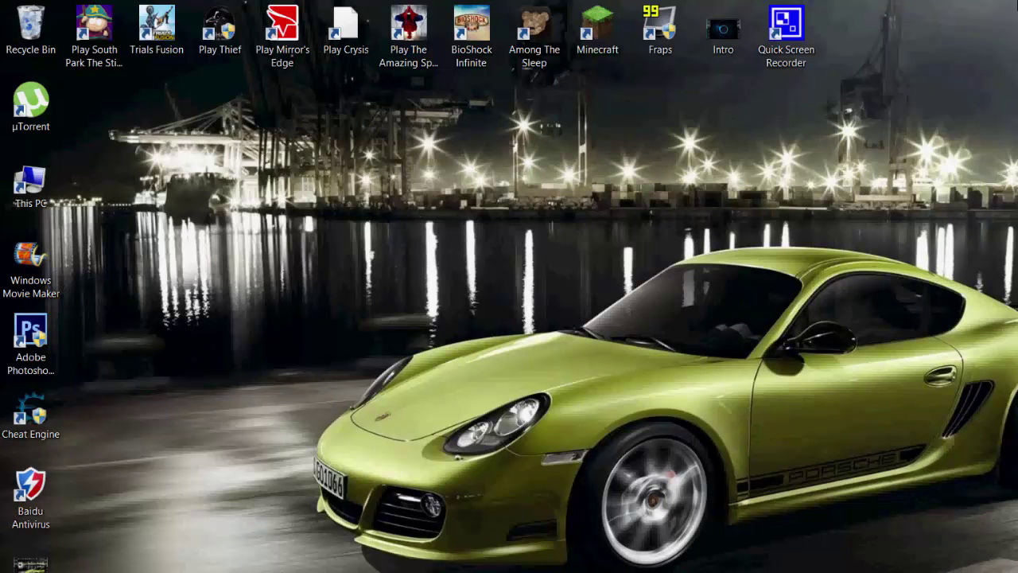
click(367, 569)
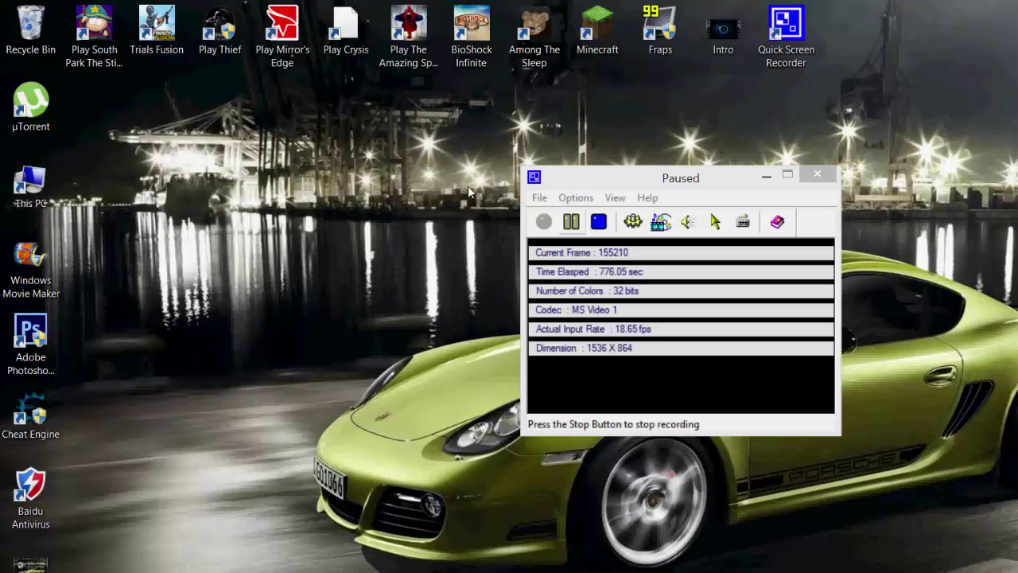